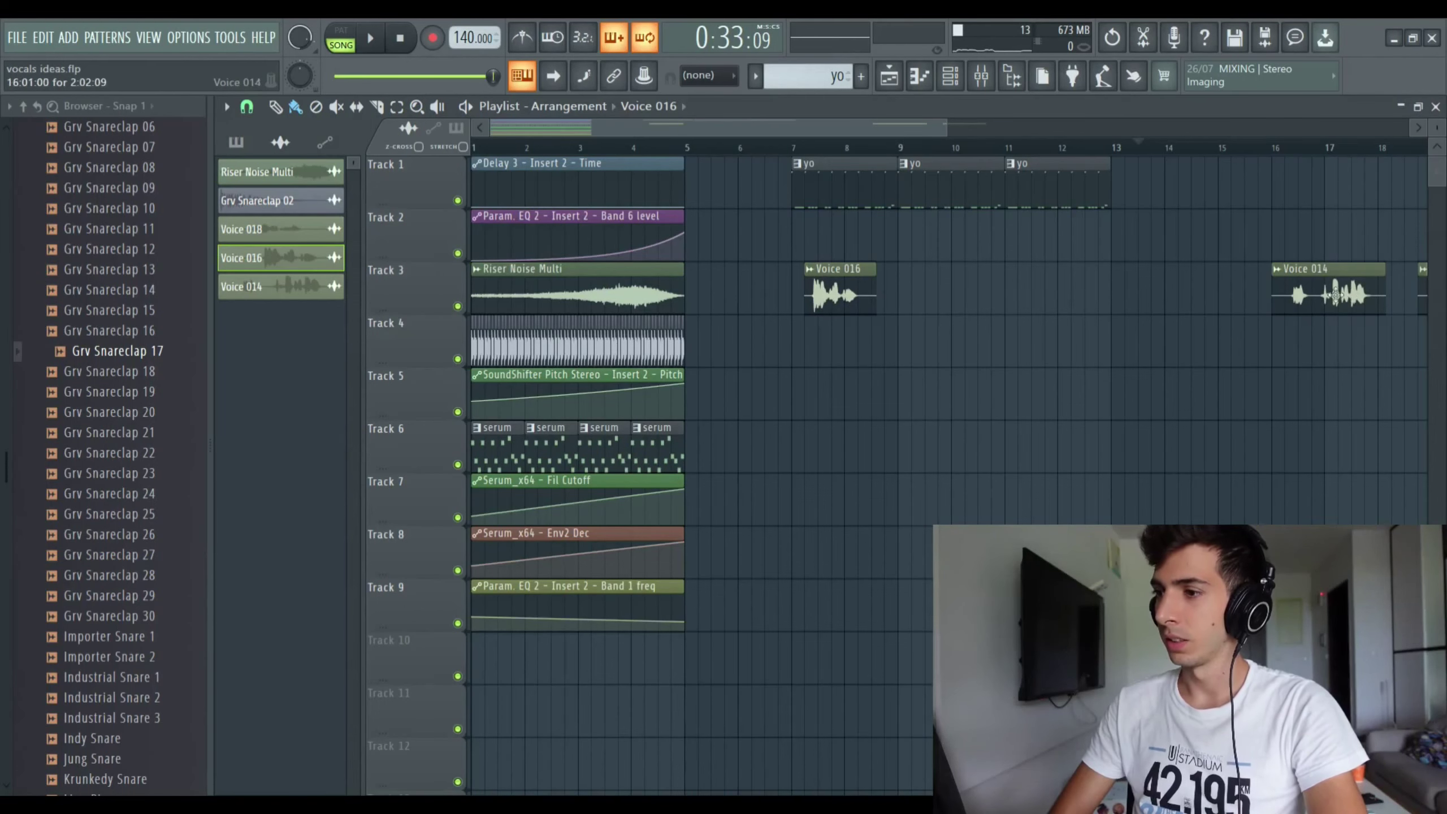
Step: Place the Voice 014 clip at the start of bar 5 on Track 2 and move Voice 016 to just before bar 14 on Track 3
{"action": "left_click_drag", "start_coordinate": [1336, 294], "coordinate": [756, 223]}
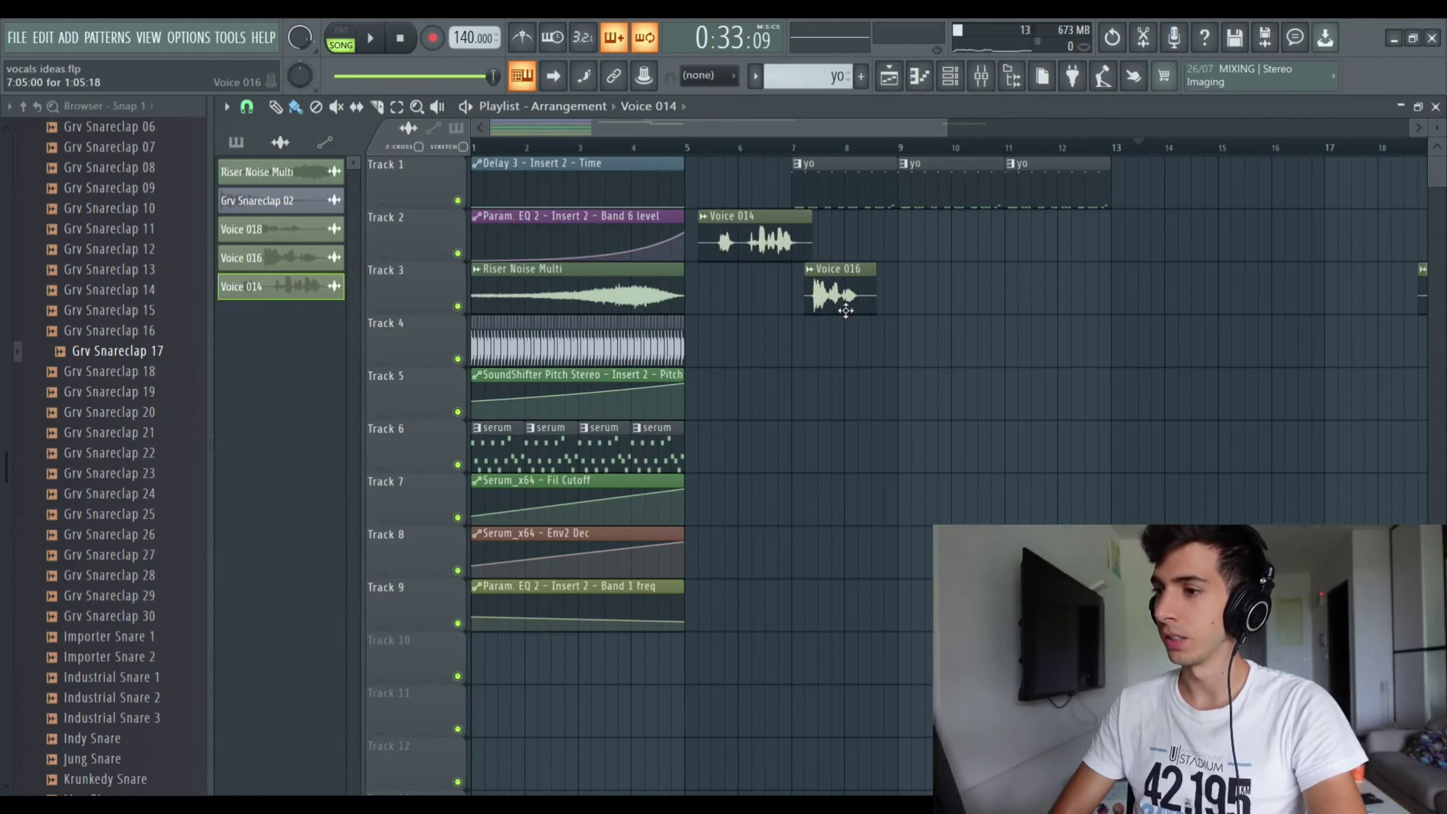
{"action": "left_click_drag", "start_coordinate": [846, 310], "coordinate": [1192, 310]}
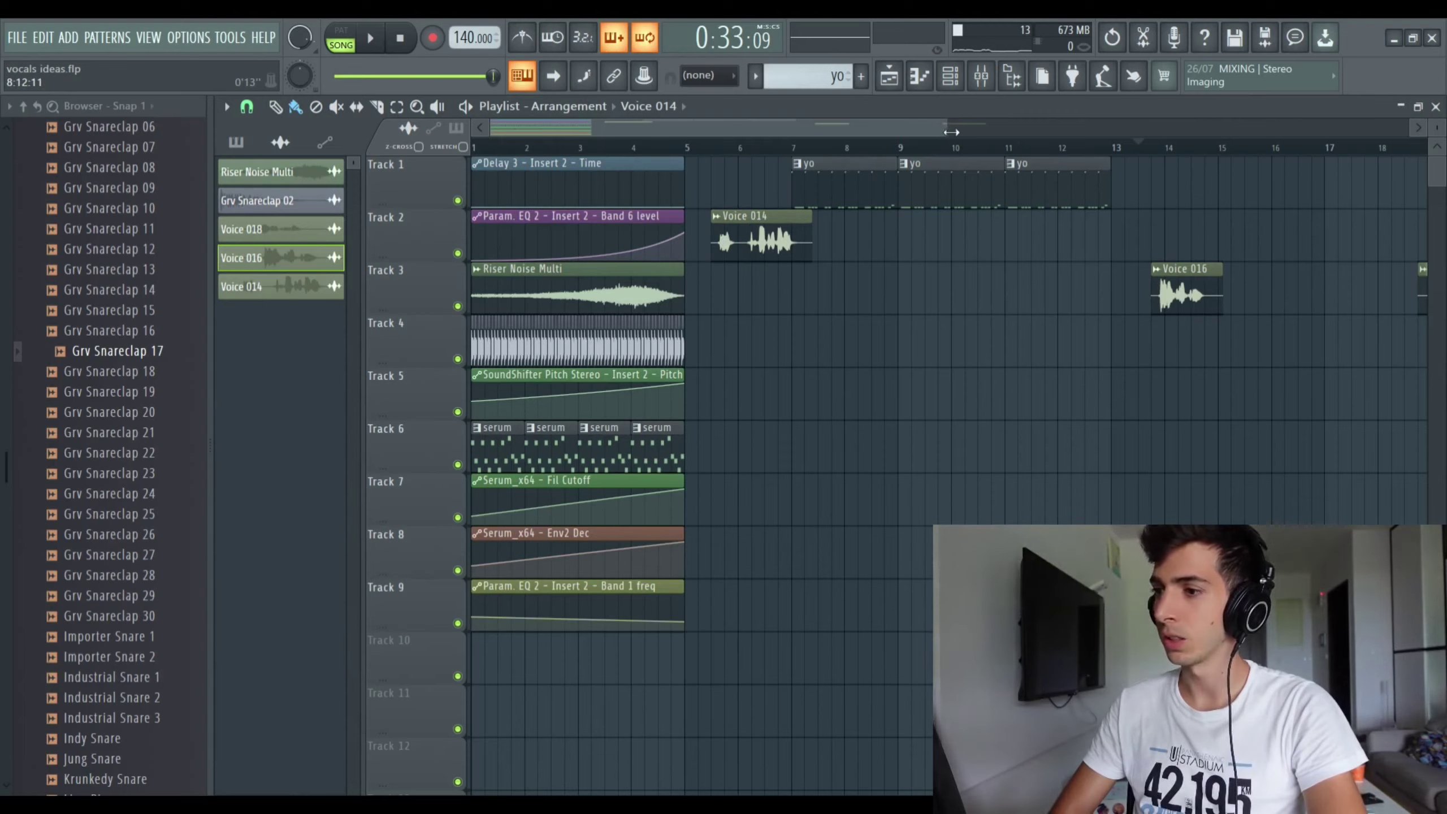
{"action": "left_click_drag", "start_coordinate": [945, 128], "coordinate": [723, 129]}
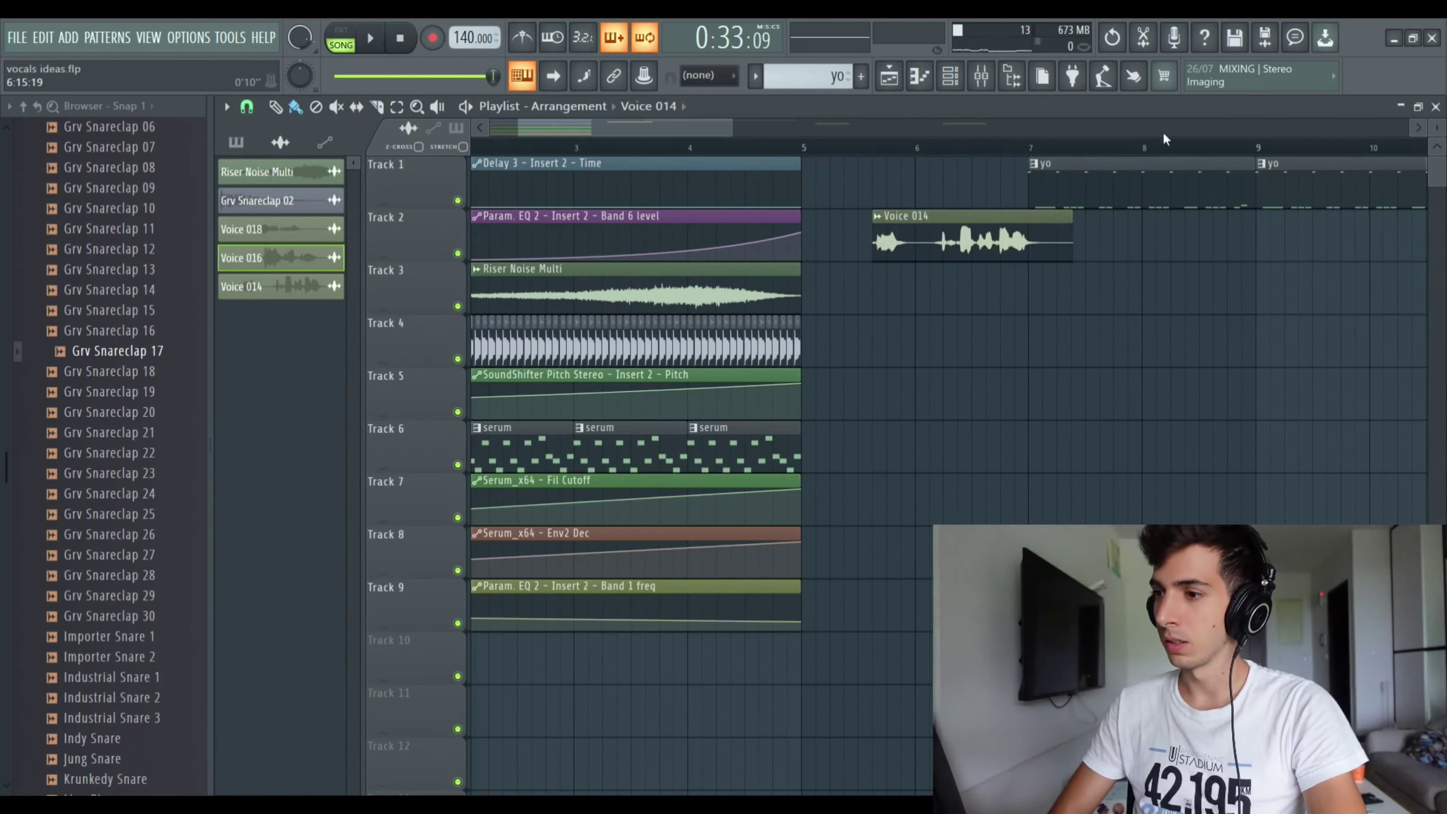
{"action": "left_click_drag", "start_coordinate": [728, 131], "coordinate": [667, 127]}
{"action": "left_click_drag", "start_coordinate": [839, 247], "coordinate": [747, 251]}
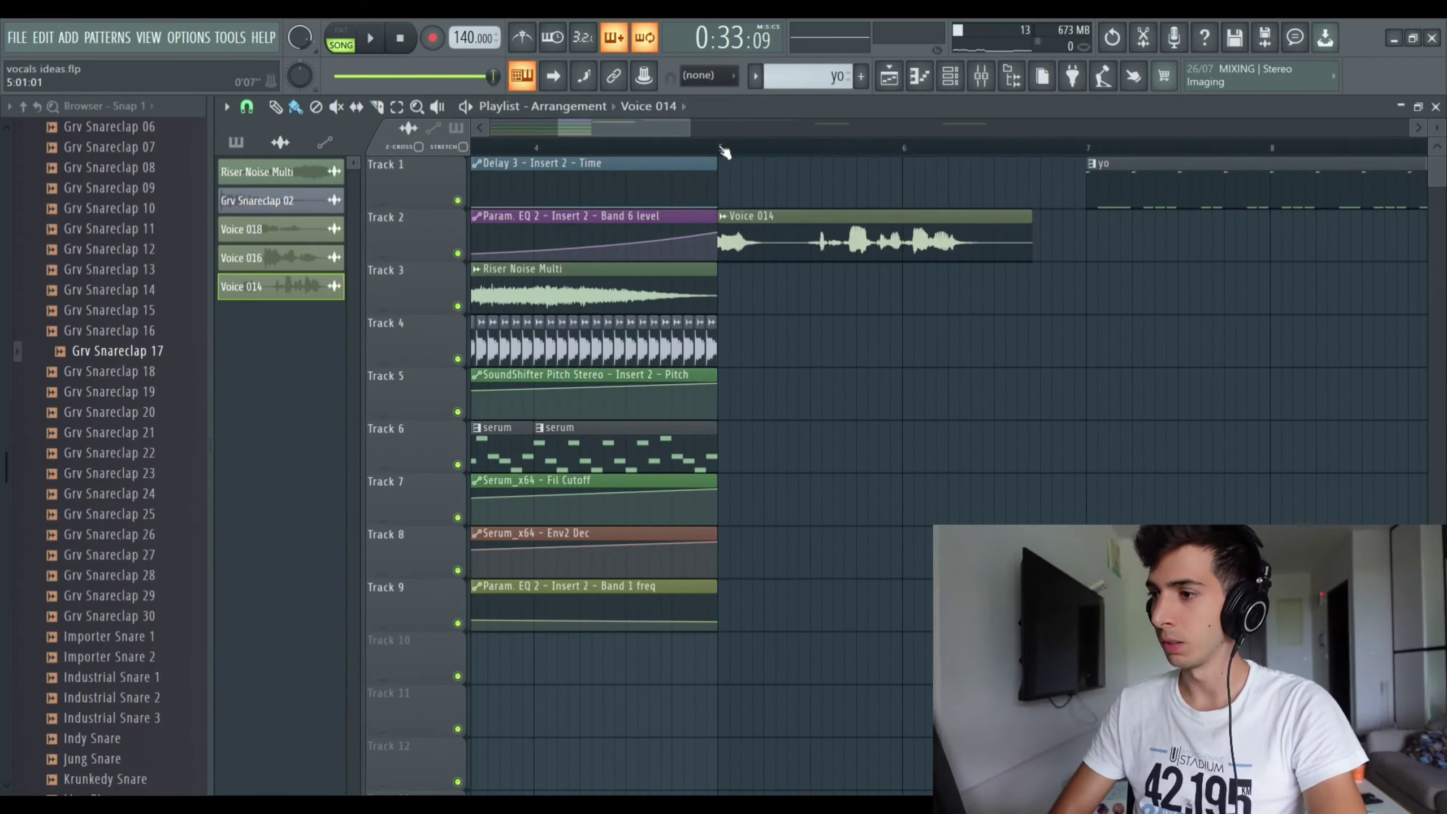
Step: Trim the Voice 014 clip on Track 2 to its first short vocal sound and play the transition into bar 5
{"action": "left_click", "coordinate": [375, 39]}
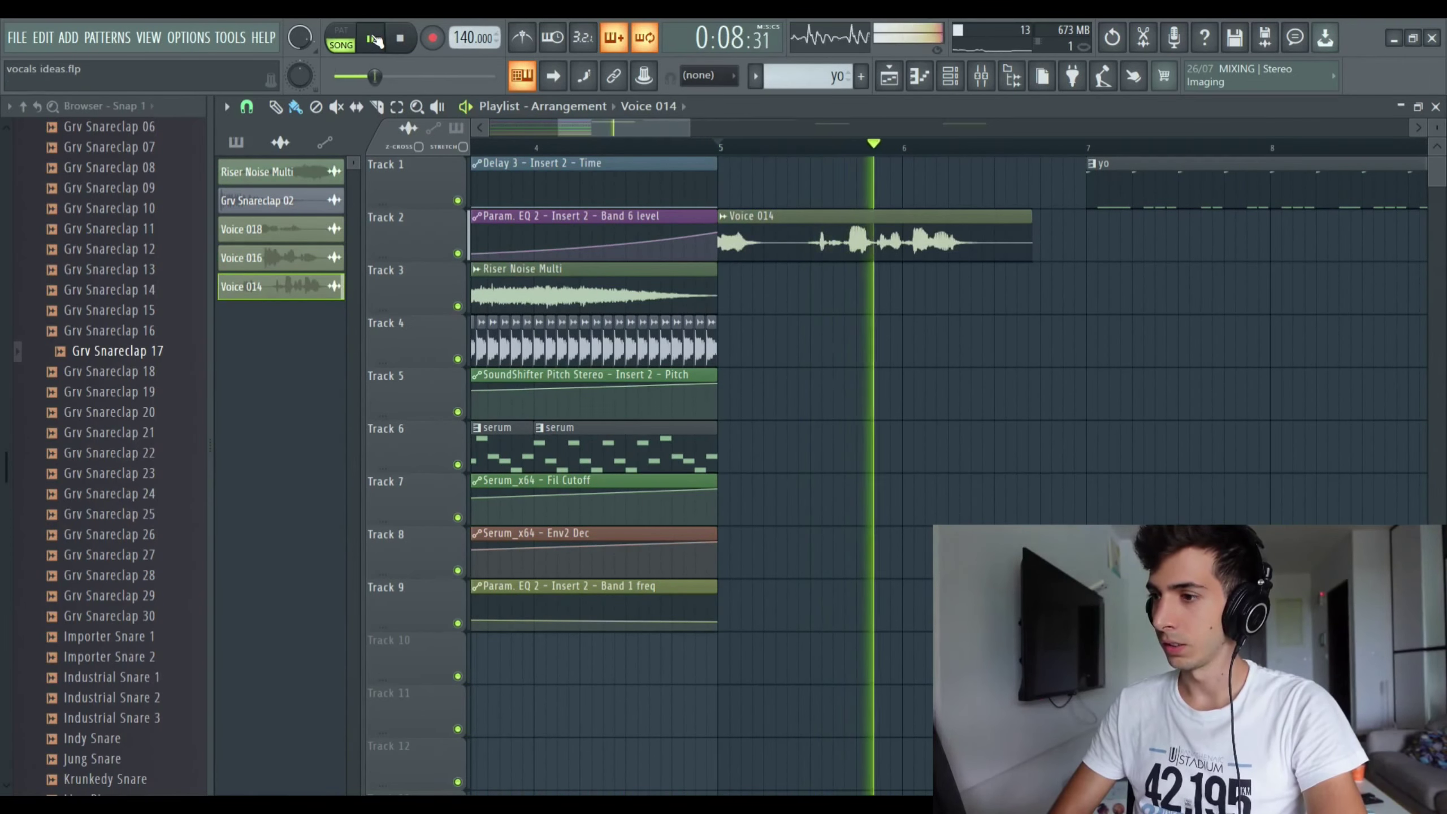
{"action": "left_click_drag", "start_coordinate": [1041, 254], "coordinate": [900, 242]}
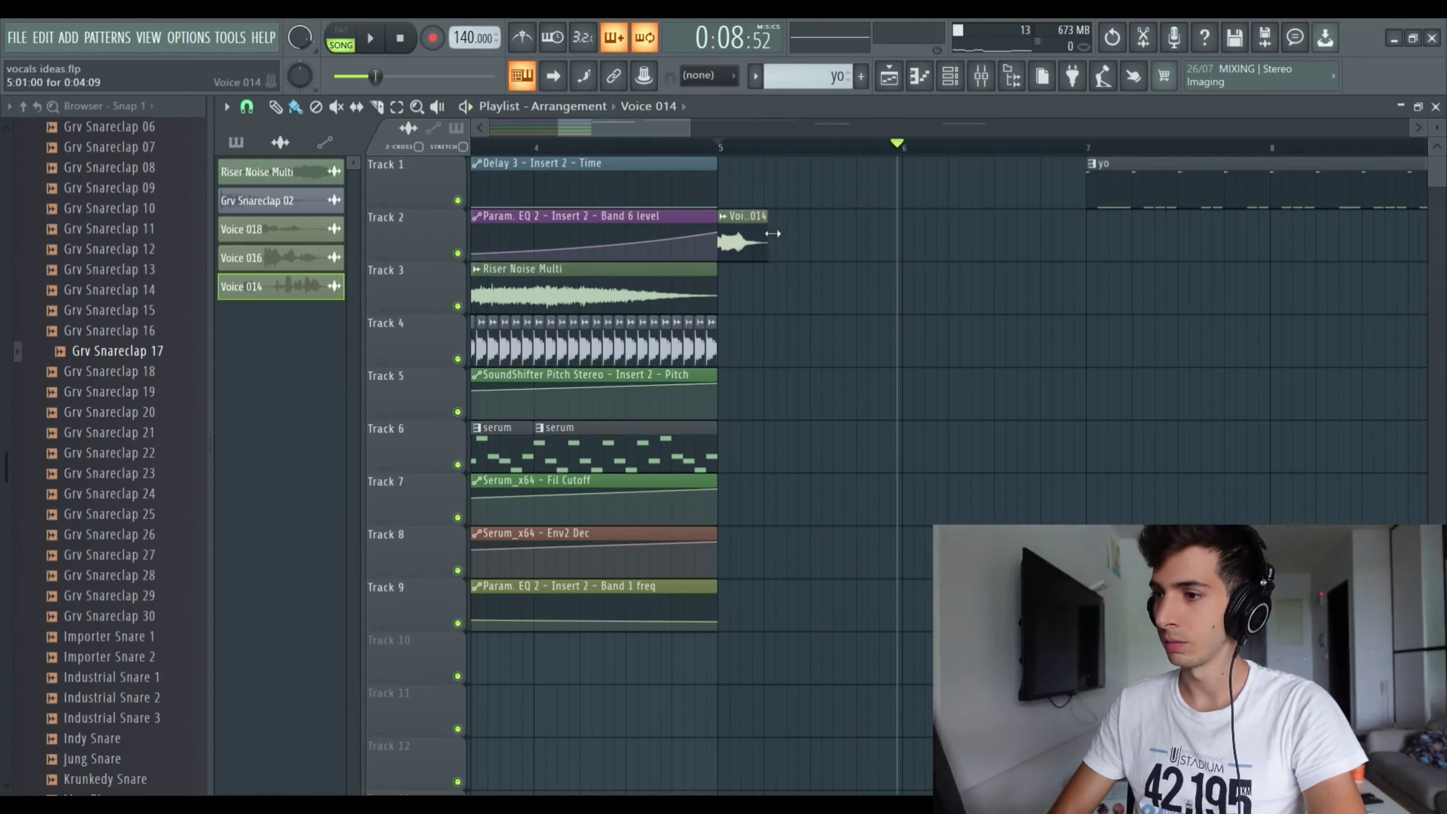
{"action": "left_click", "coordinate": [372, 39]}
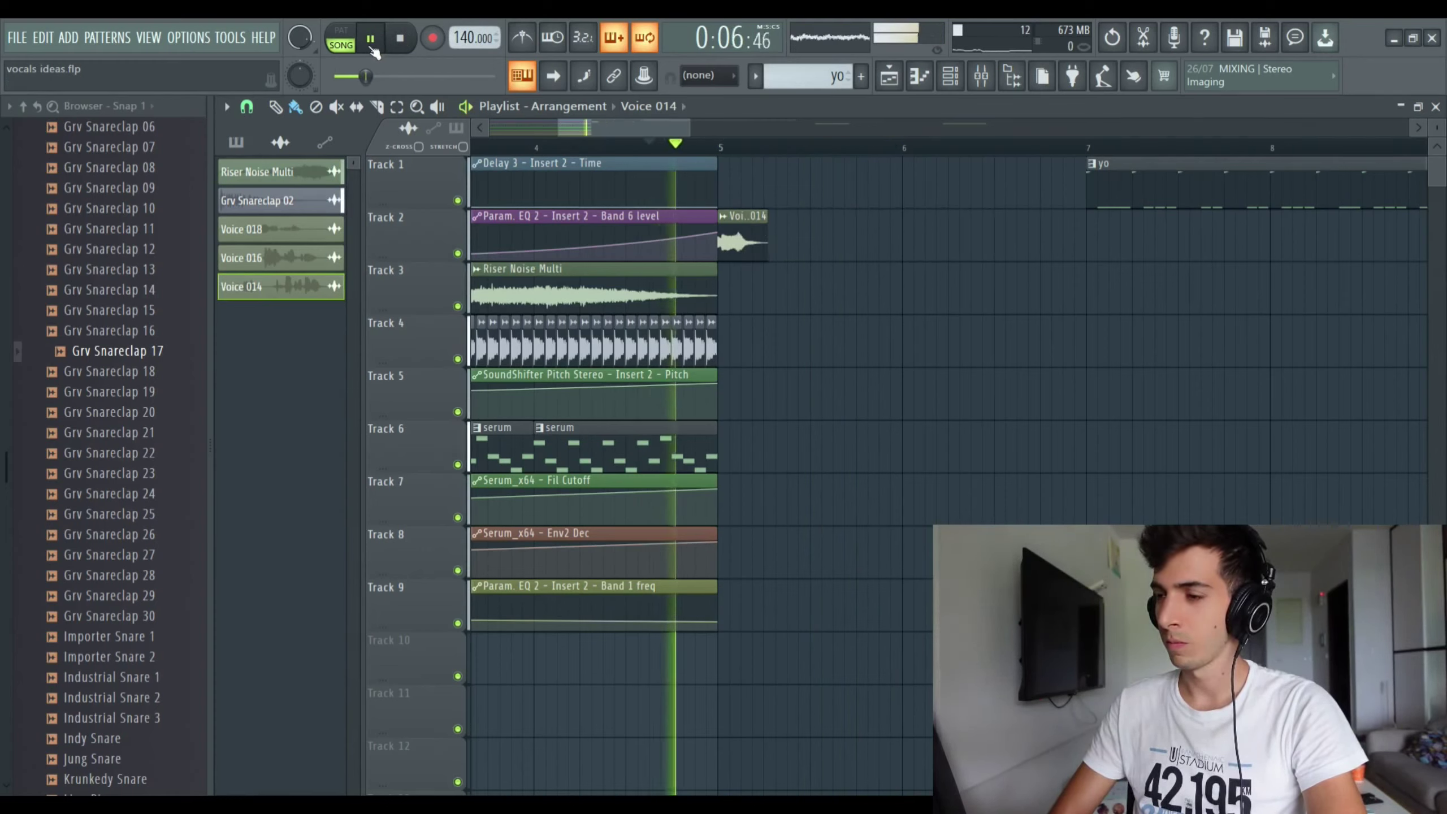
{"action": "left_click", "coordinate": [371, 39]}
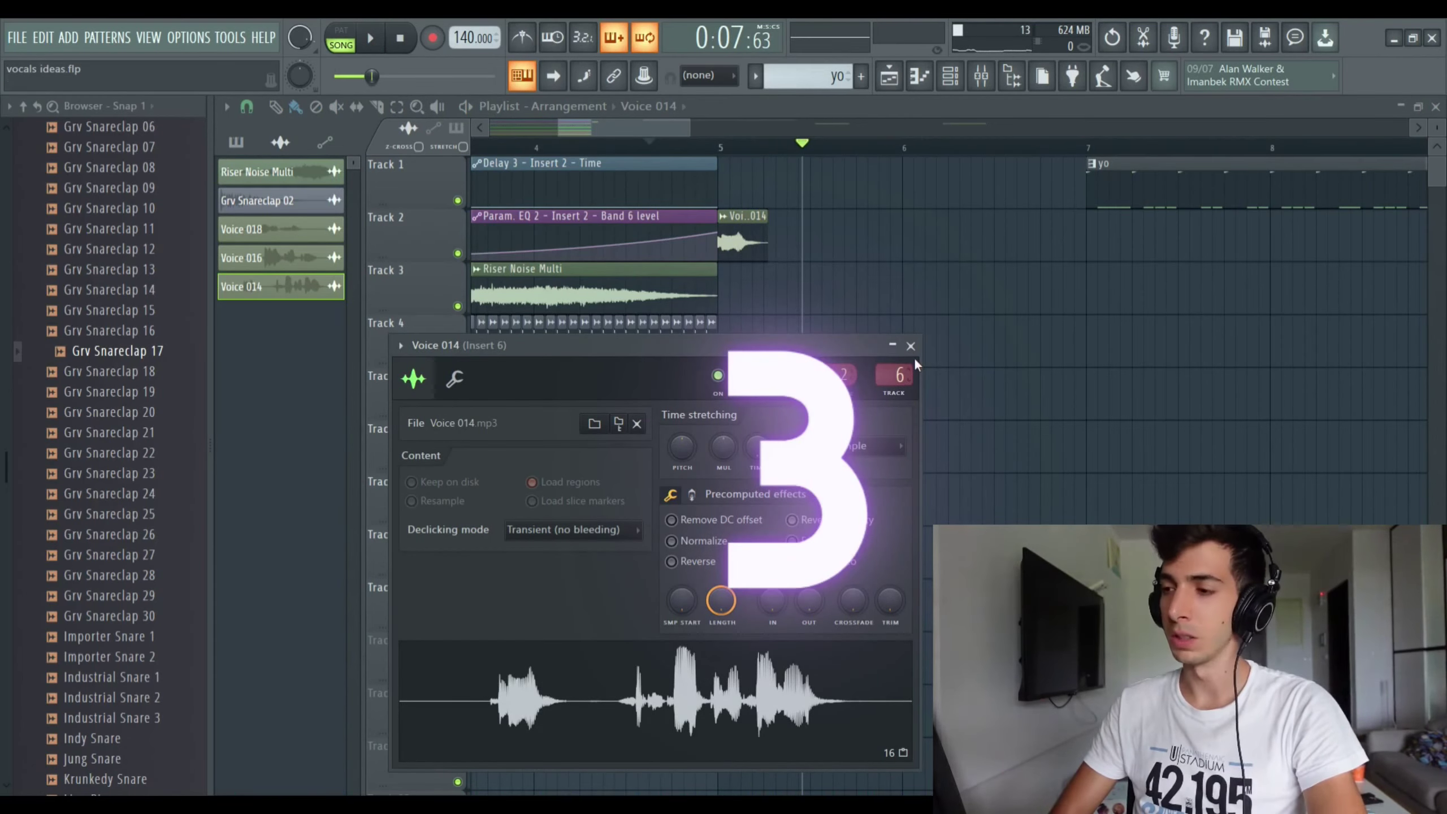
Step: Apply the Cathedral preset to Fruity Reeverb 2 on Insert 6
{"action": "left_click", "coordinate": [991, 84]}
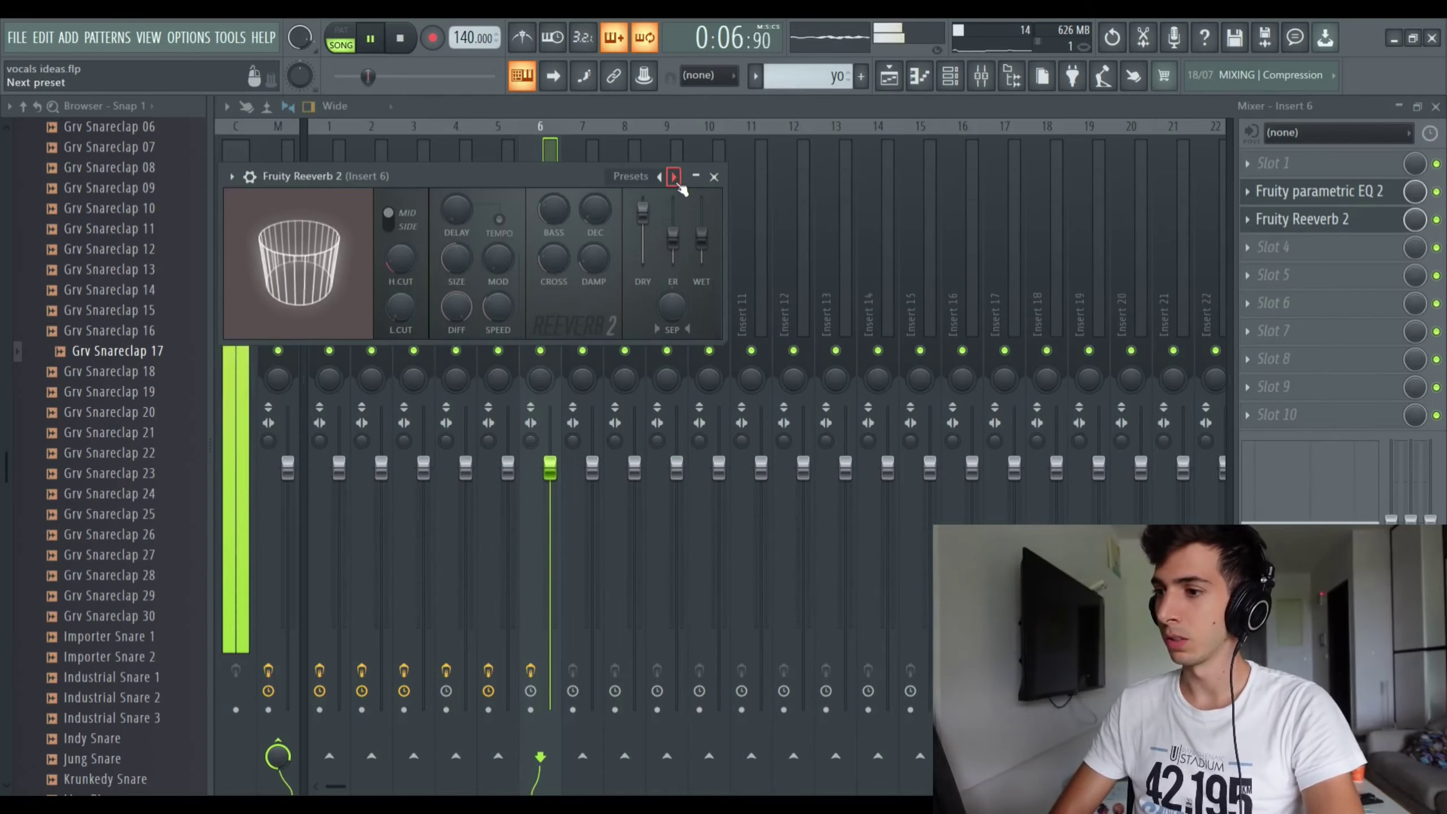
{"action": "left_click", "coordinate": [674, 177]}
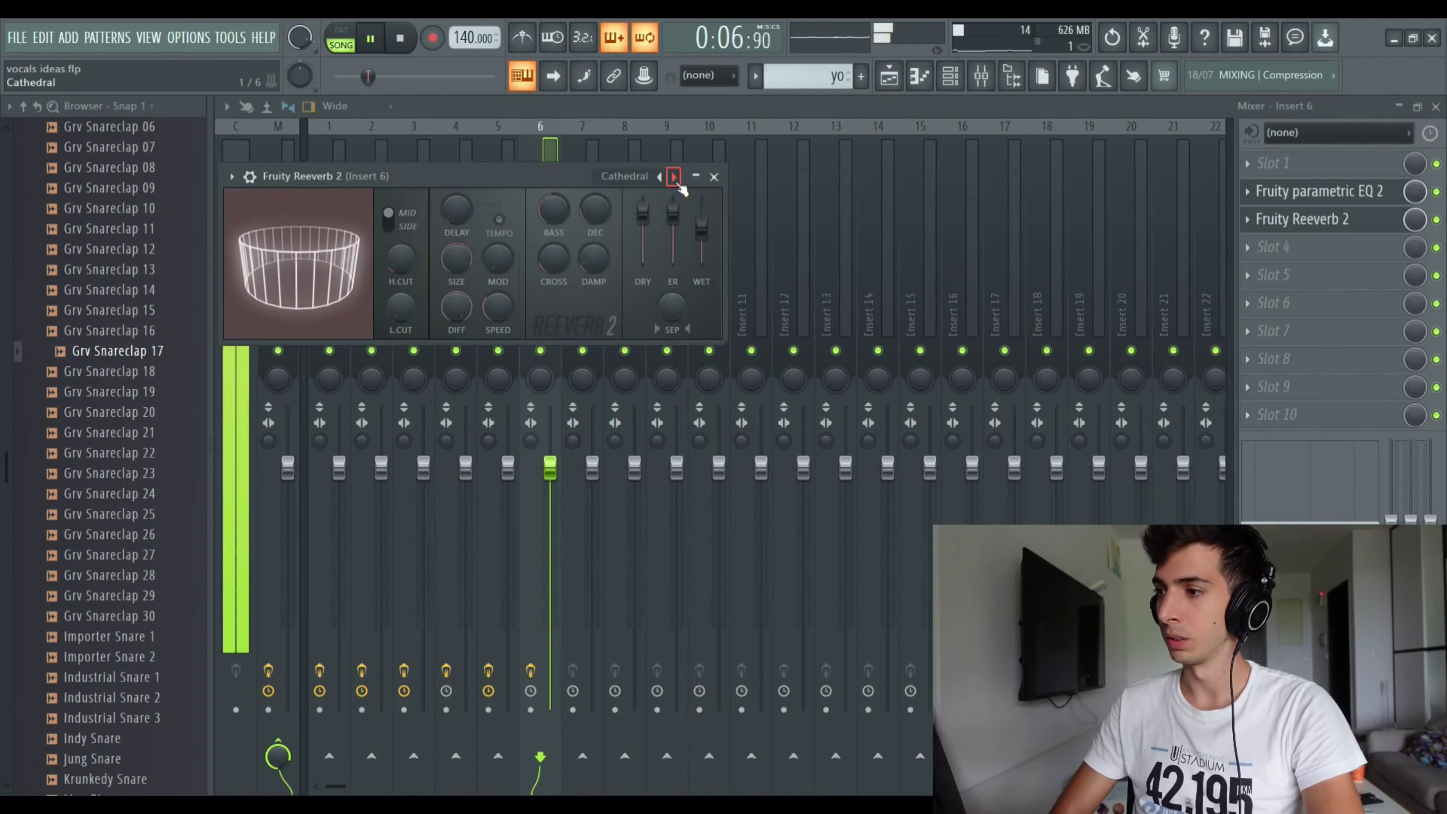
{"action": "left_click", "coordinate": [963, 83]}
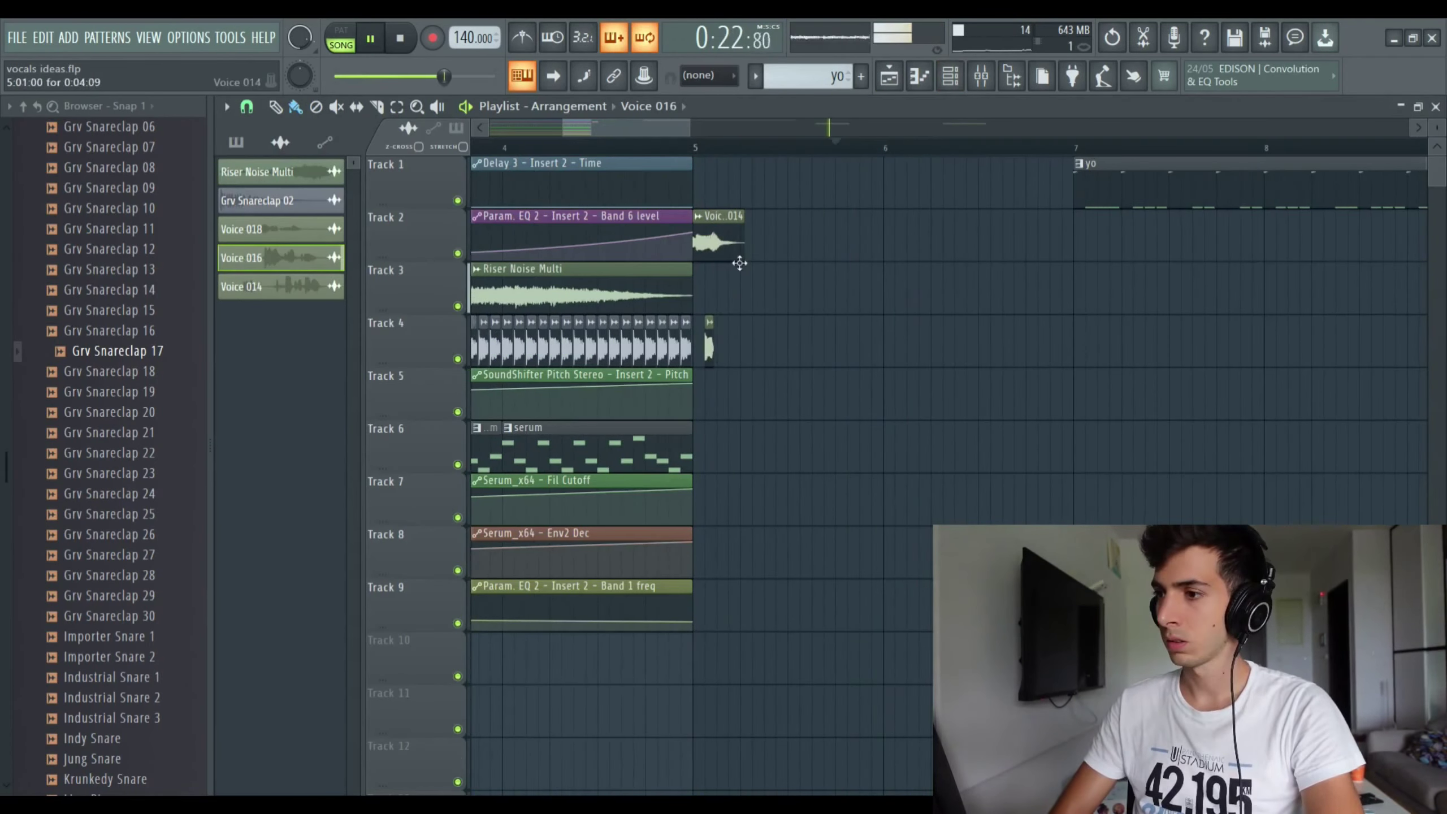
Step: Repeat the short Voice 016 slice across bar 5 on Track 4 and select most of that bar for looped playback
{"action": "left_click", "coordinate": [737, 145]}
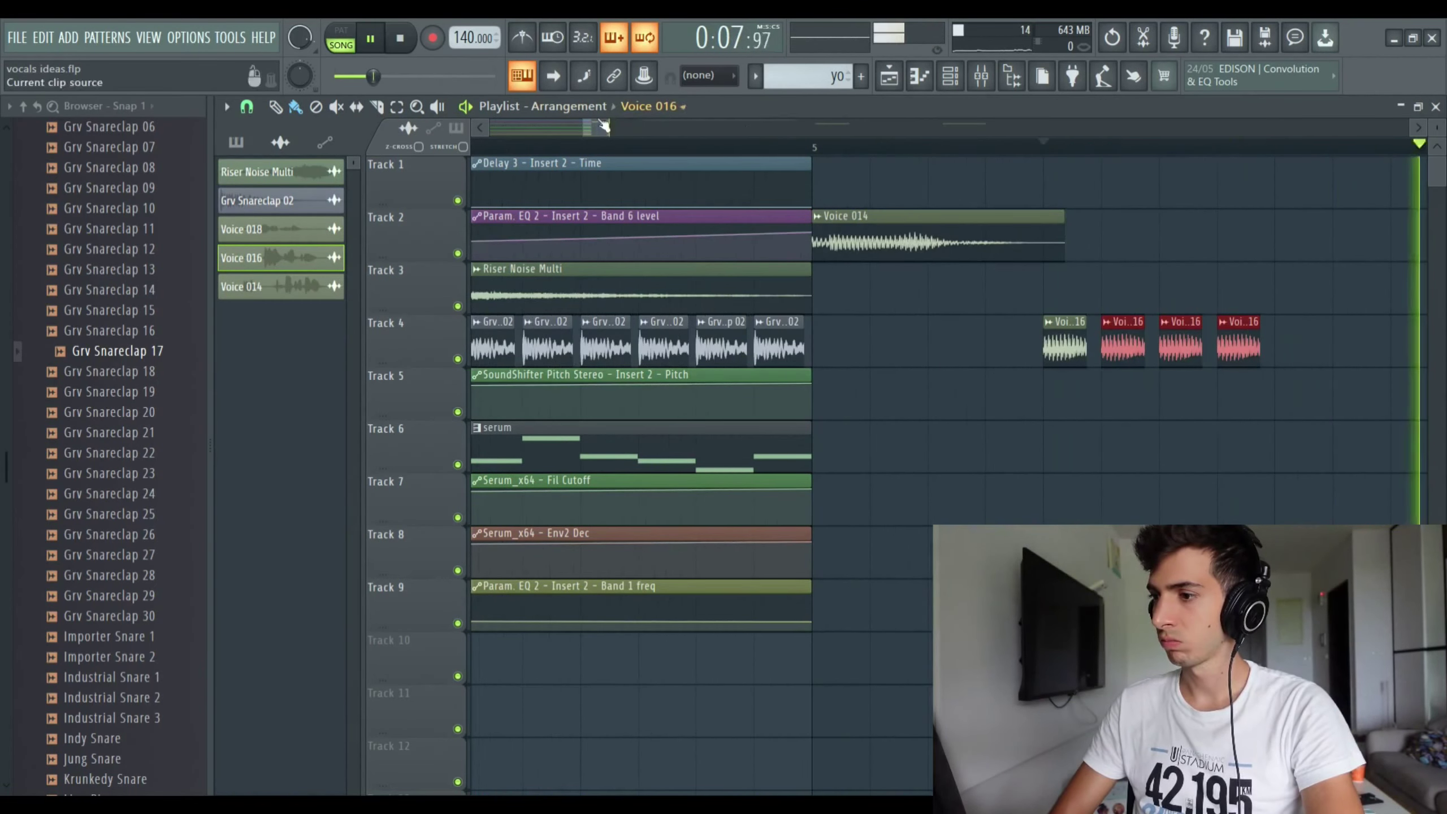
{"action": "left_click_drag", "start_coordinate": [618, 136], "coordinate": [676, 132]}
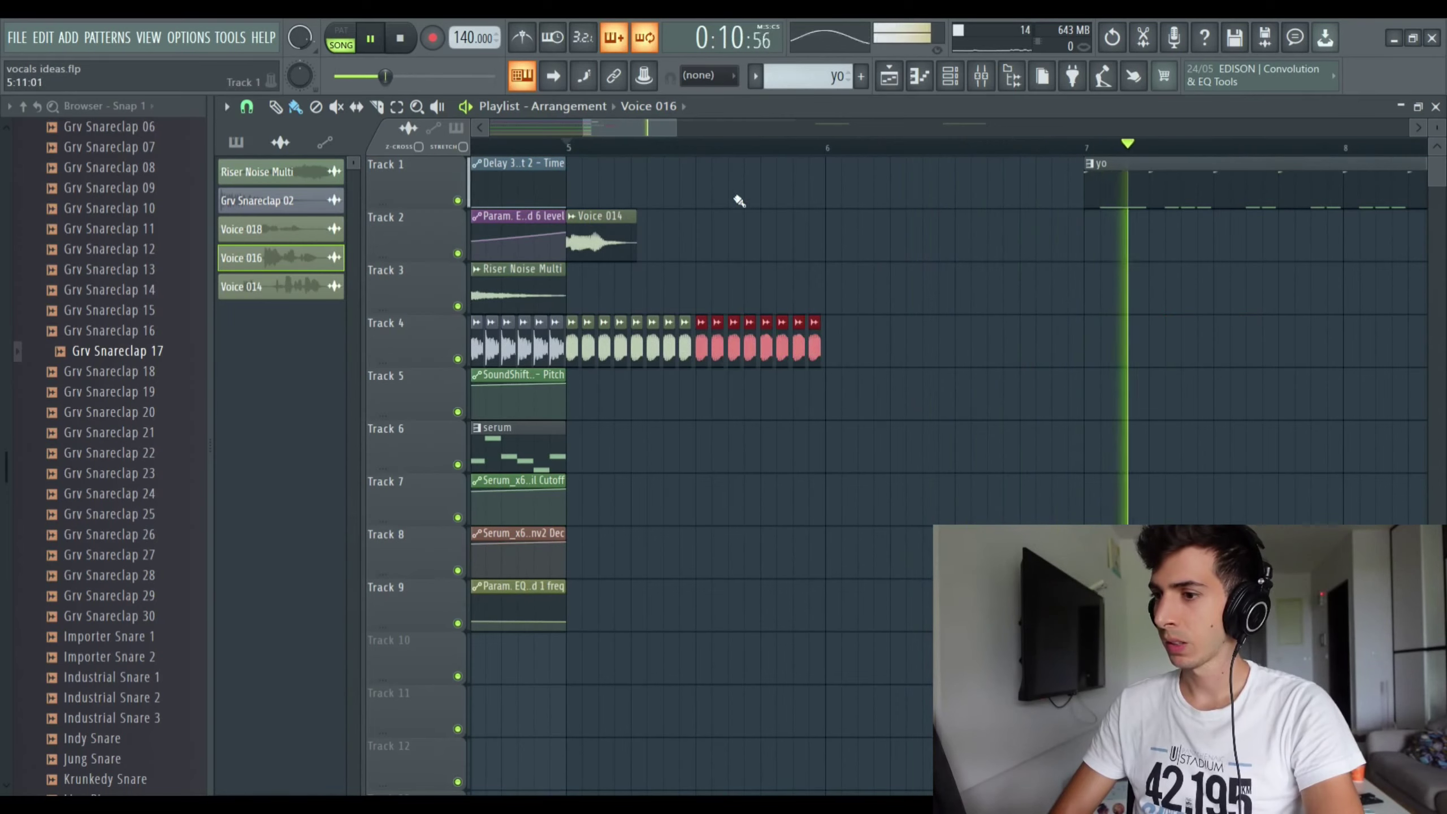
{"action": "left_click_drag", "start_coordinate": [585, 148], "coordinate": [794, 149]}
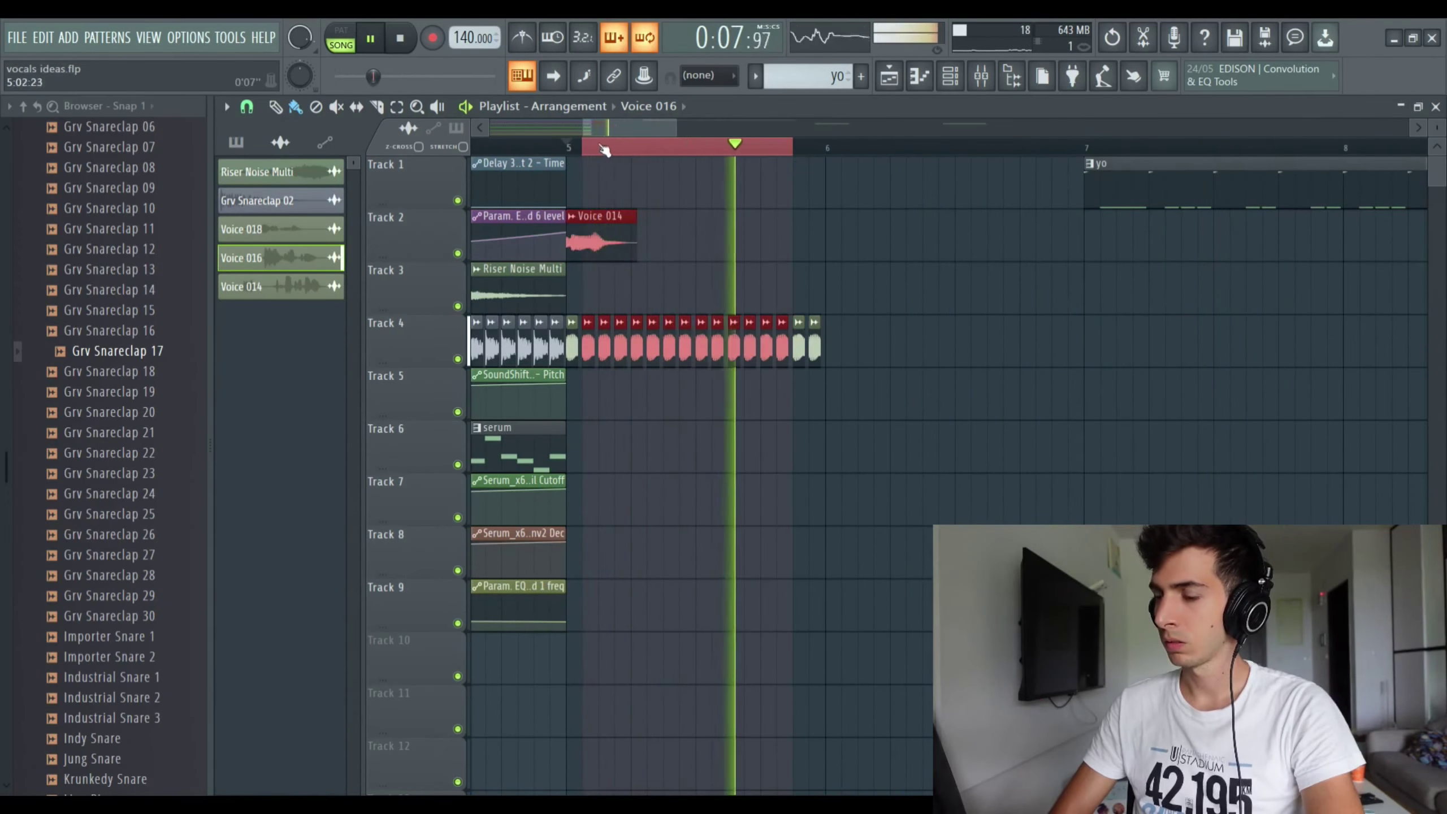
{"action": "key", "text": "space"}
Step: Switch off the chorus, filter and distortion modules of Distructor on Insert 7, leaving the speaker module on
{"action": "left_click", "coordinate": [982, 76]}
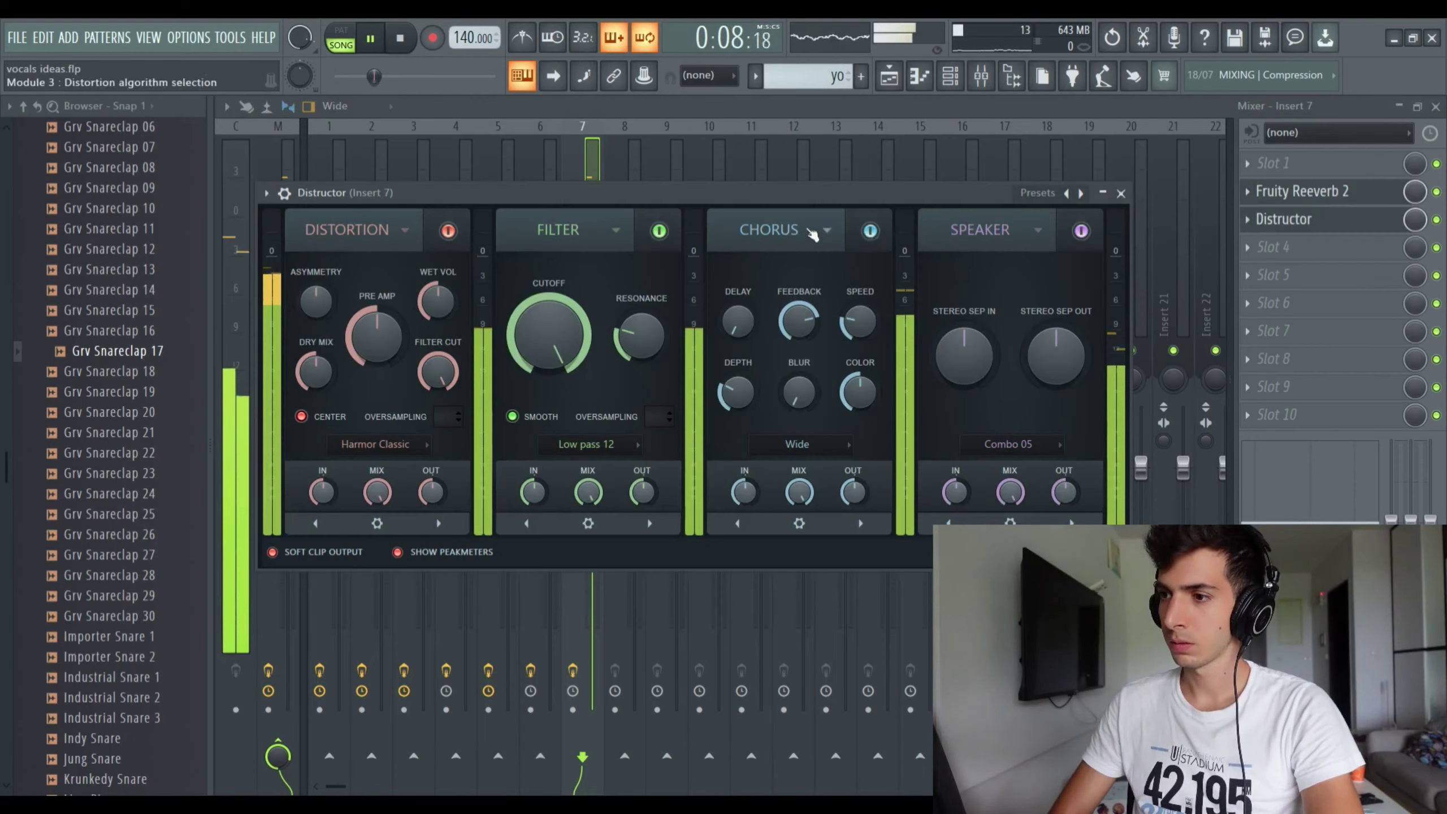
{"action": "left_click", "coordinate": [870, 230]}
{"action": "left_click", "coordinate": [659, 230]}
{"action": "left_click", "coordinate": [456, 232]}
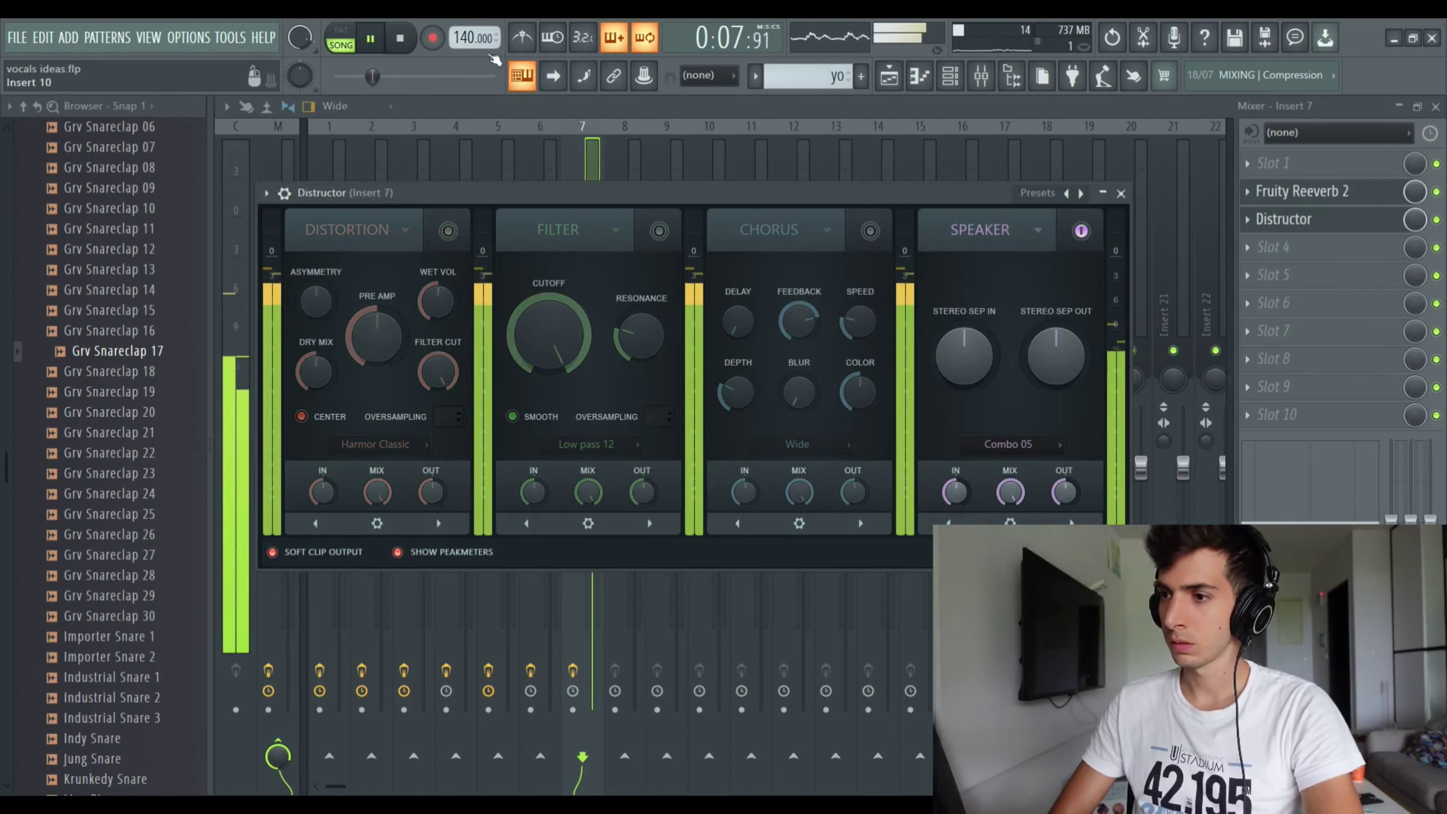
{"action": "left_click", "coordinate": [376, 39]}
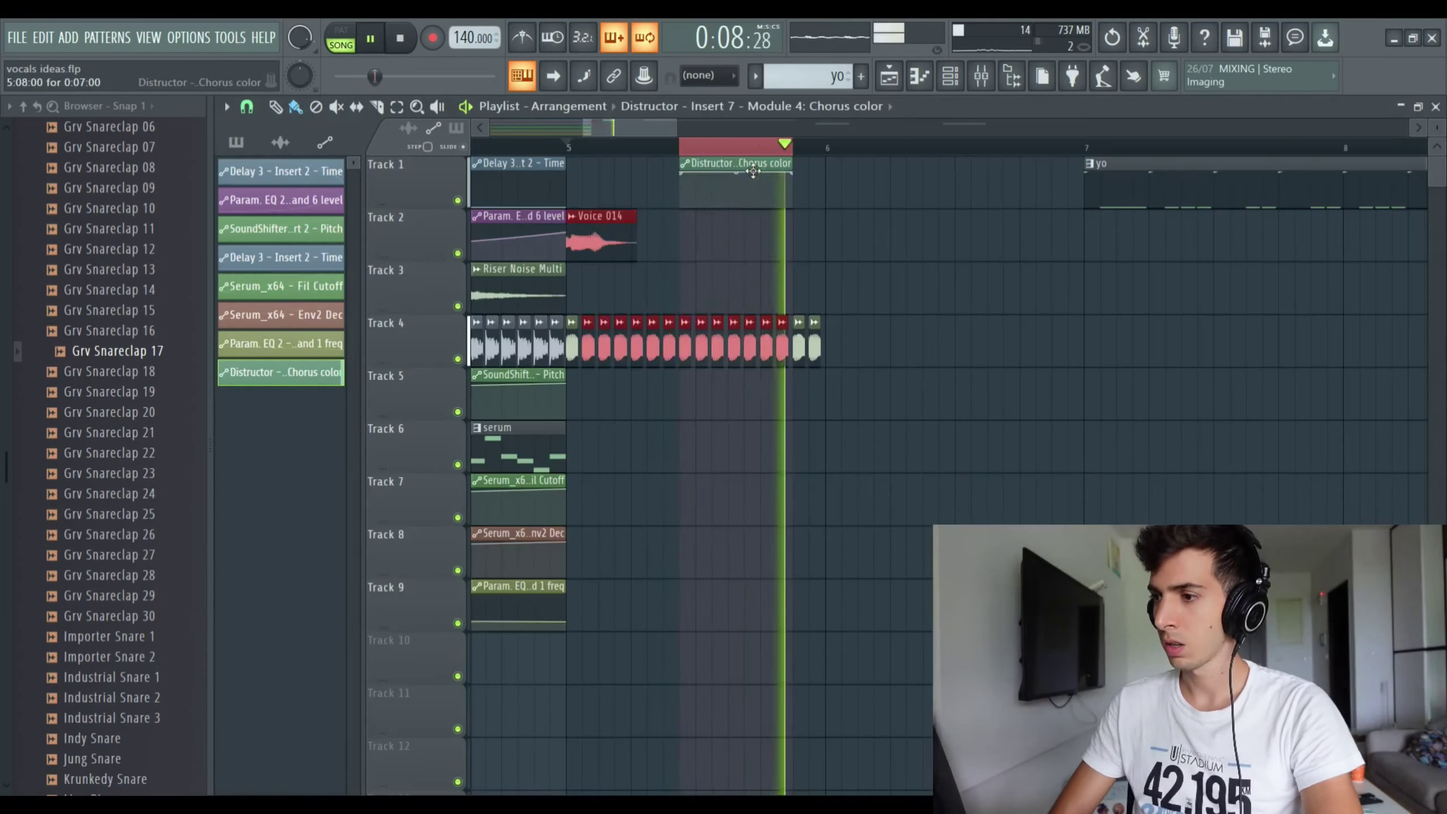
Step: Move the Distructor chorus color automation clip to Track 5 in bar 5 and add Fruity Reeverb 2 with the Cathedral preset to Insert 7
{"action": "left_click_drag", "start_coordinate": [751, 171], "coordinate": [661, 409]}
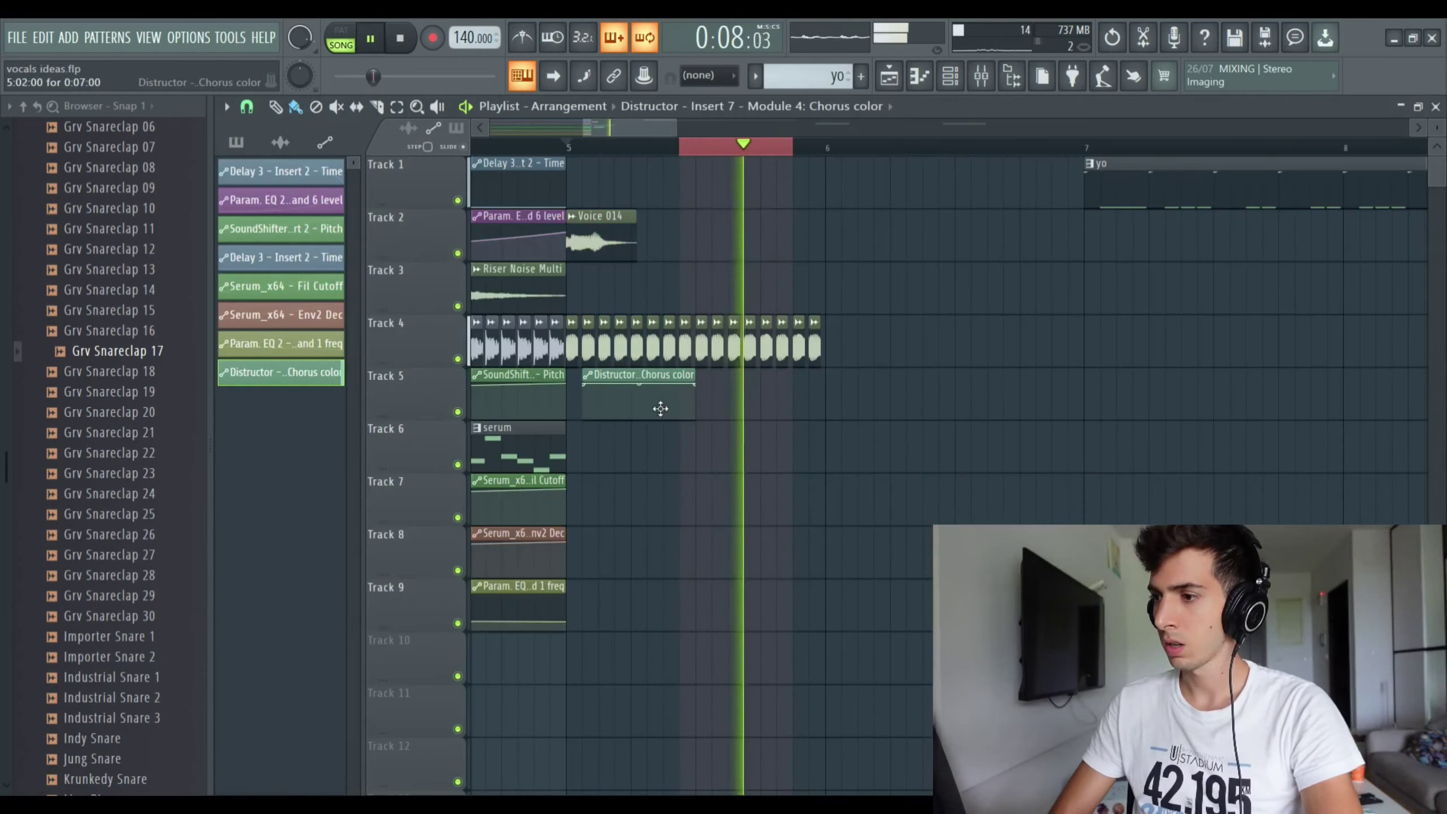
{"action": "key", "text": "F9"}
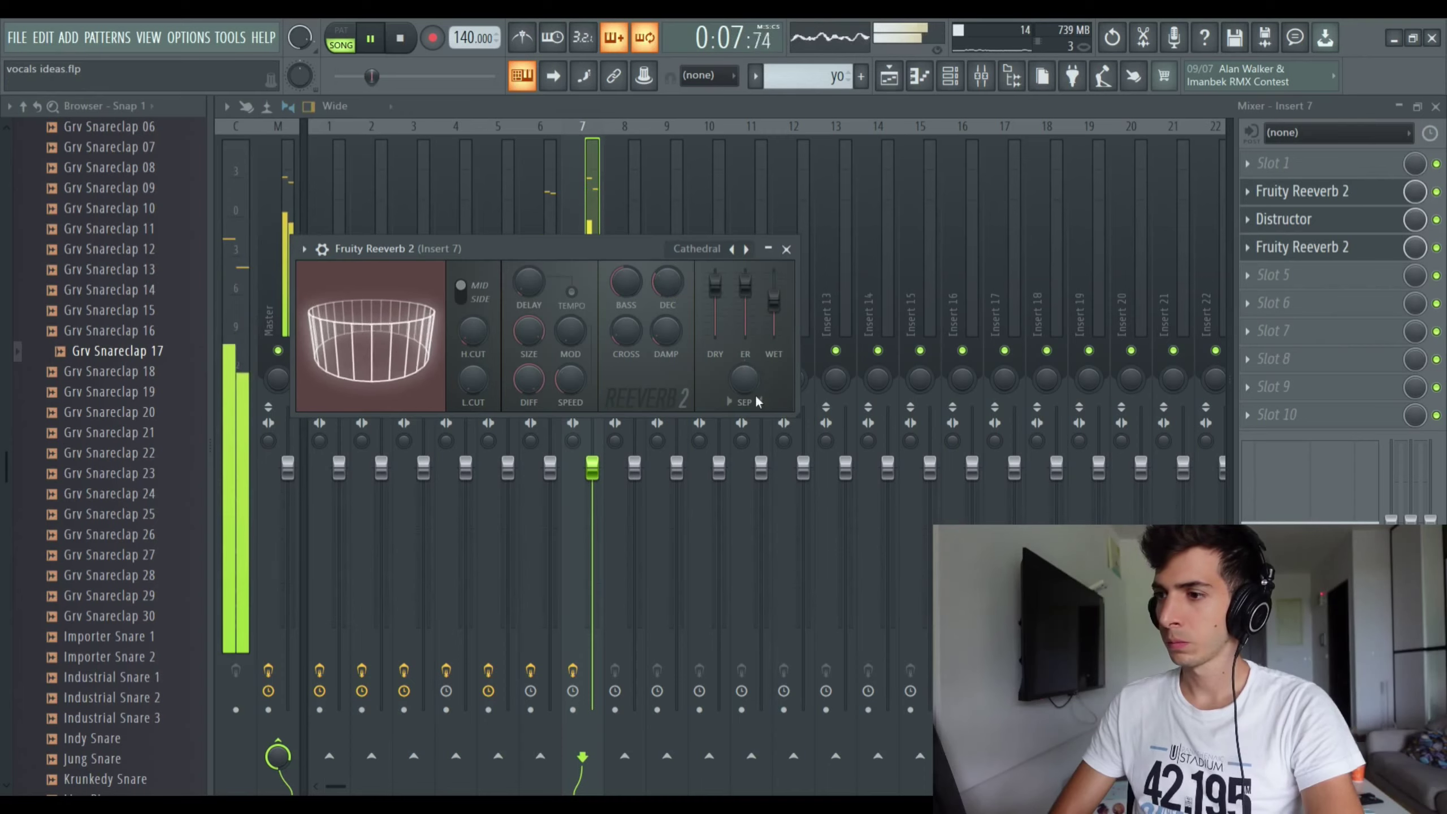
{"action": "left_click", "coordinate": [890, 85]}
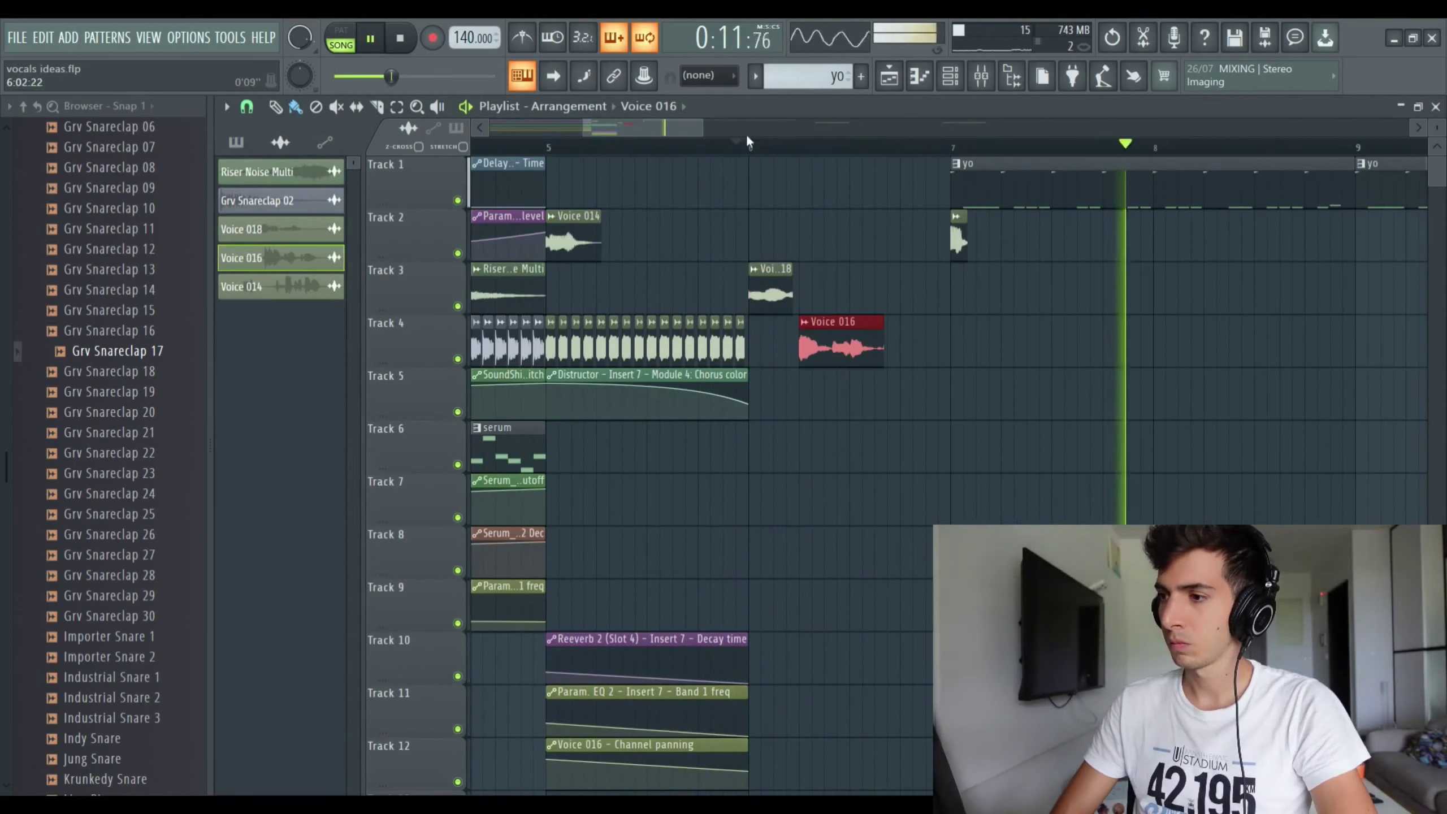
Step: Trim the start of the Voice 016 clip in bar 6 on Track 4 and extend the Voice 018 channel panning automation across bar 6
{"action": "left_click", "coordinate": [748, 141]}
{"action": "mouse_move", "coordinate": [801, 359]}
{"action": "left_mouse_down"}
{"action": "mouse_move", "coordinate": [861, 362]}
{"action": "mouse_move", "coordinate": [815, 356]}
{"action": "left_mouse_up"}
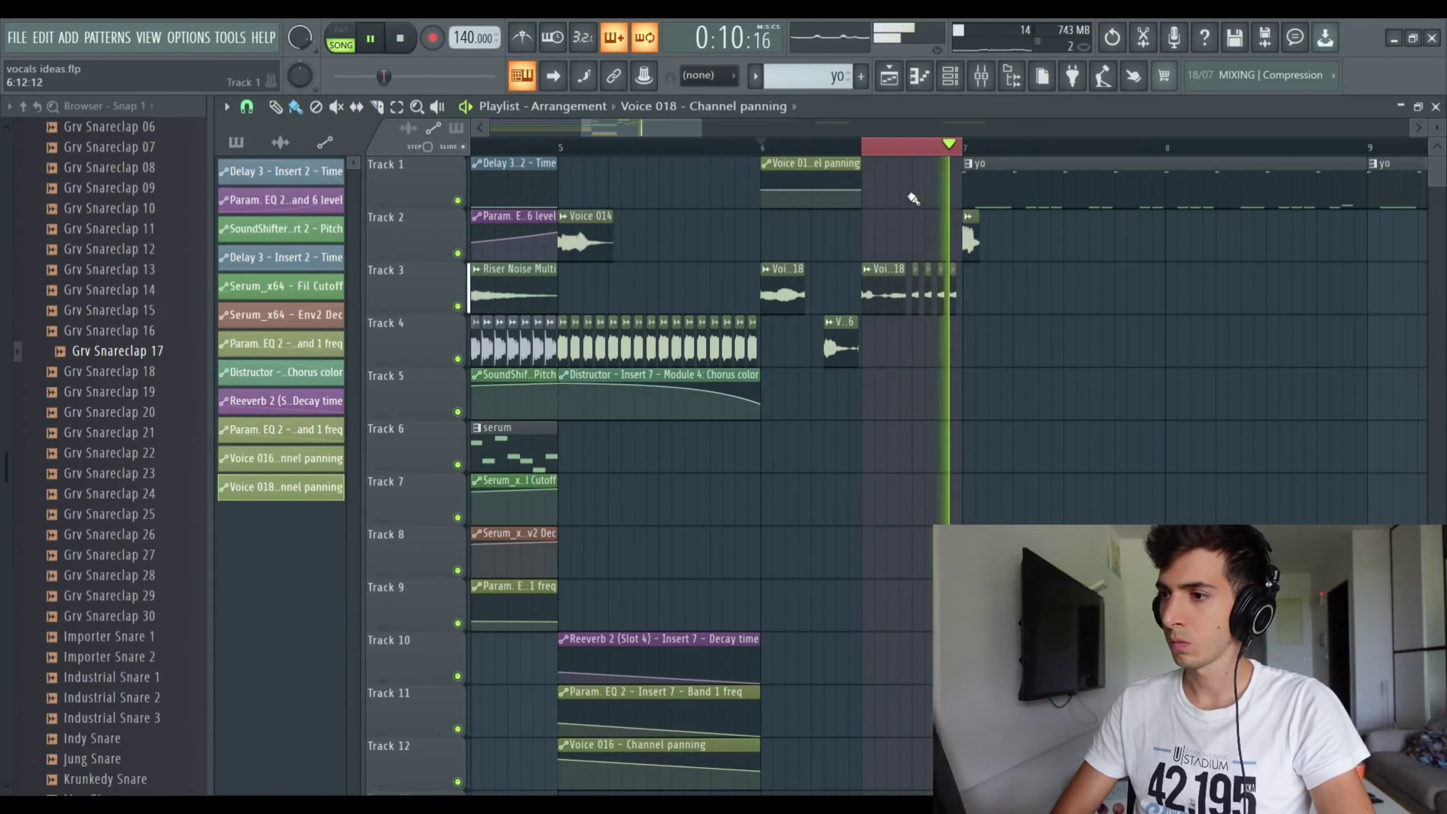
{"action": "left_click", "coordinate": [889, 162], "text": "ctrl"}
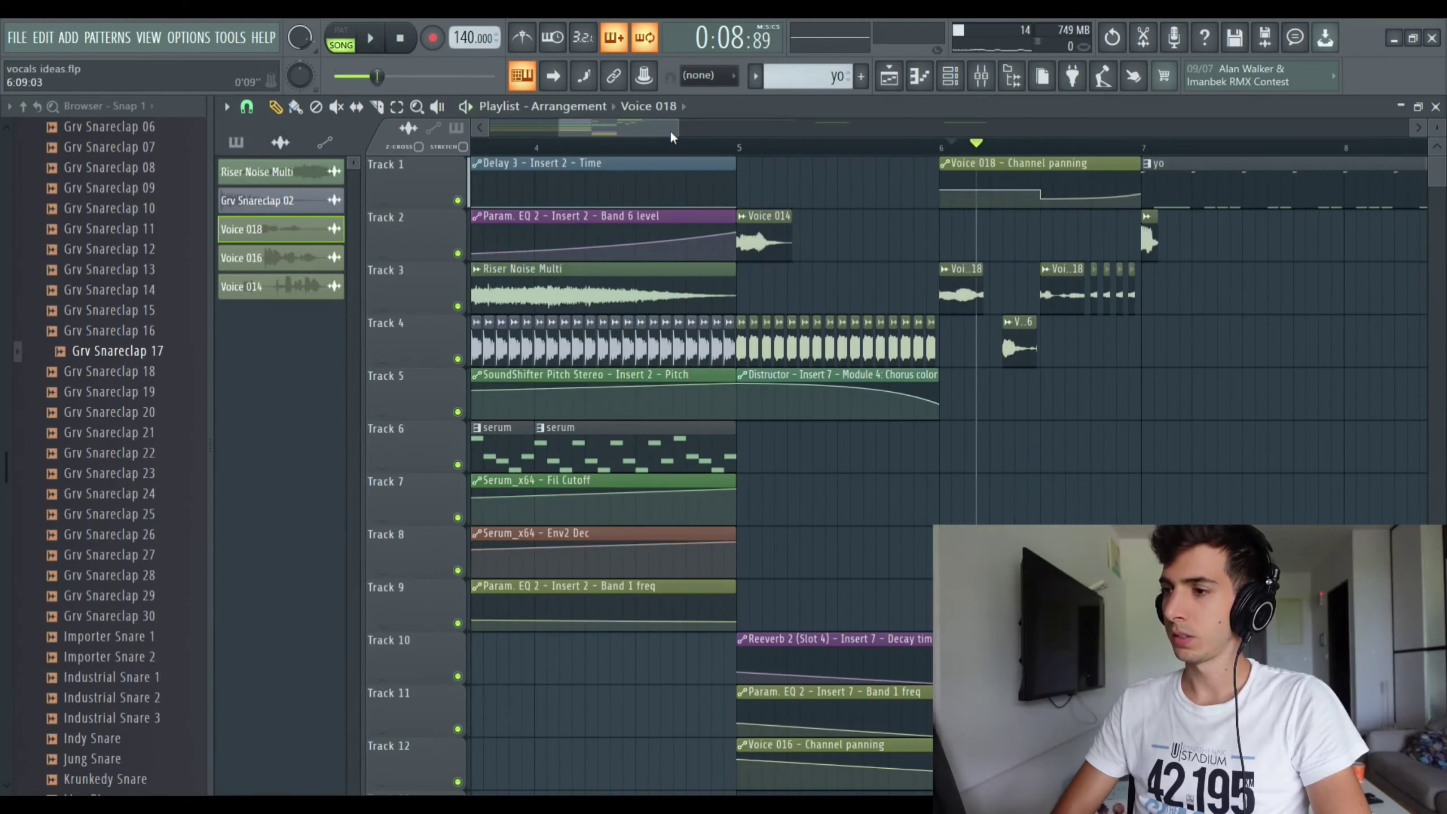
Step: Add a SoundShifter pitch automation clip for Insert 8 over bar 6 on Track 2 and play the arrangement from bar 5
{"action": "left_click_drag", "start_coordinate": [672, 129], "coordinate": [691, 127]}
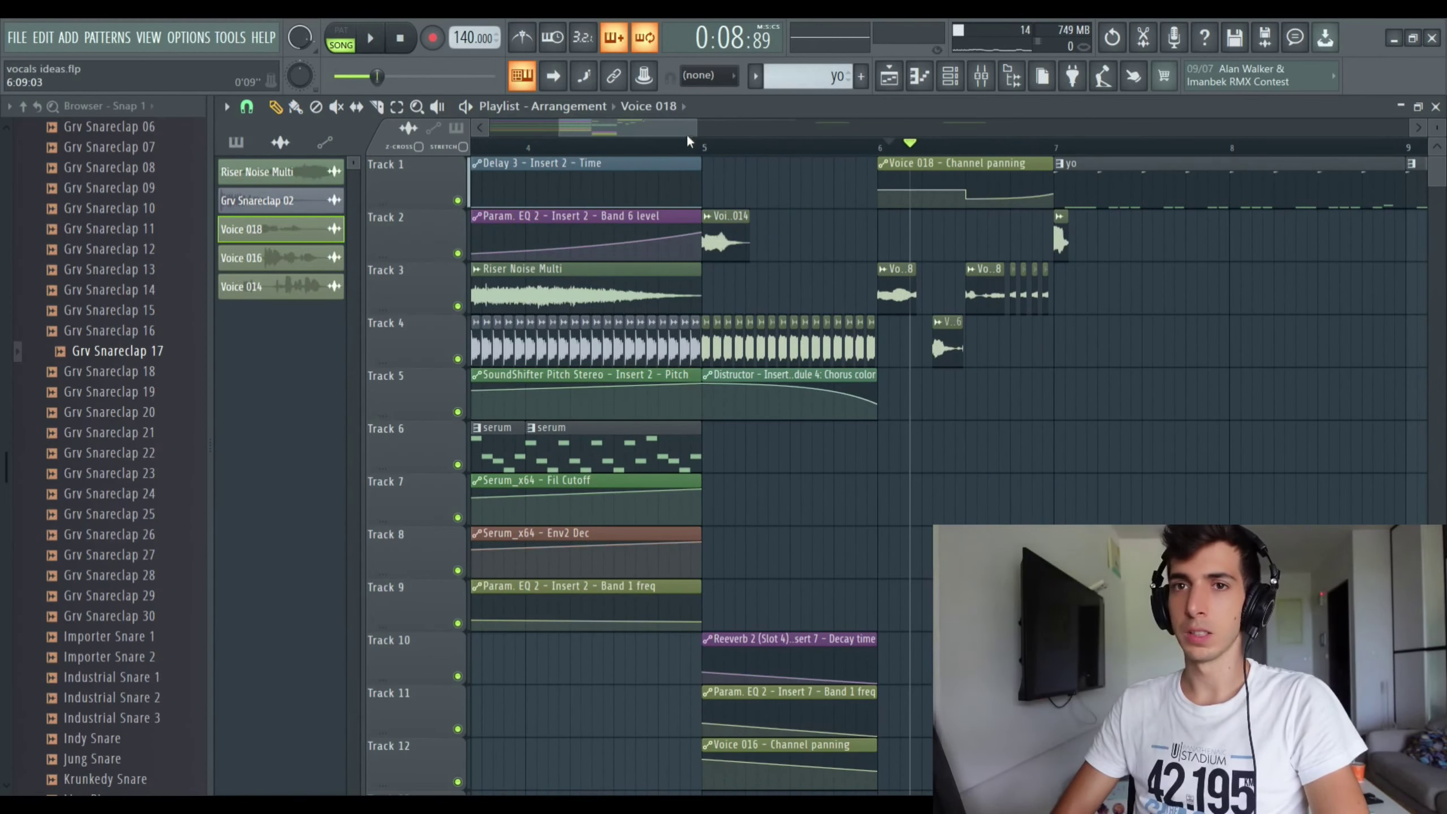
{"action": "left_click_drag", "start_coordinate": [644, 128], "coordinate": [687, 130]}
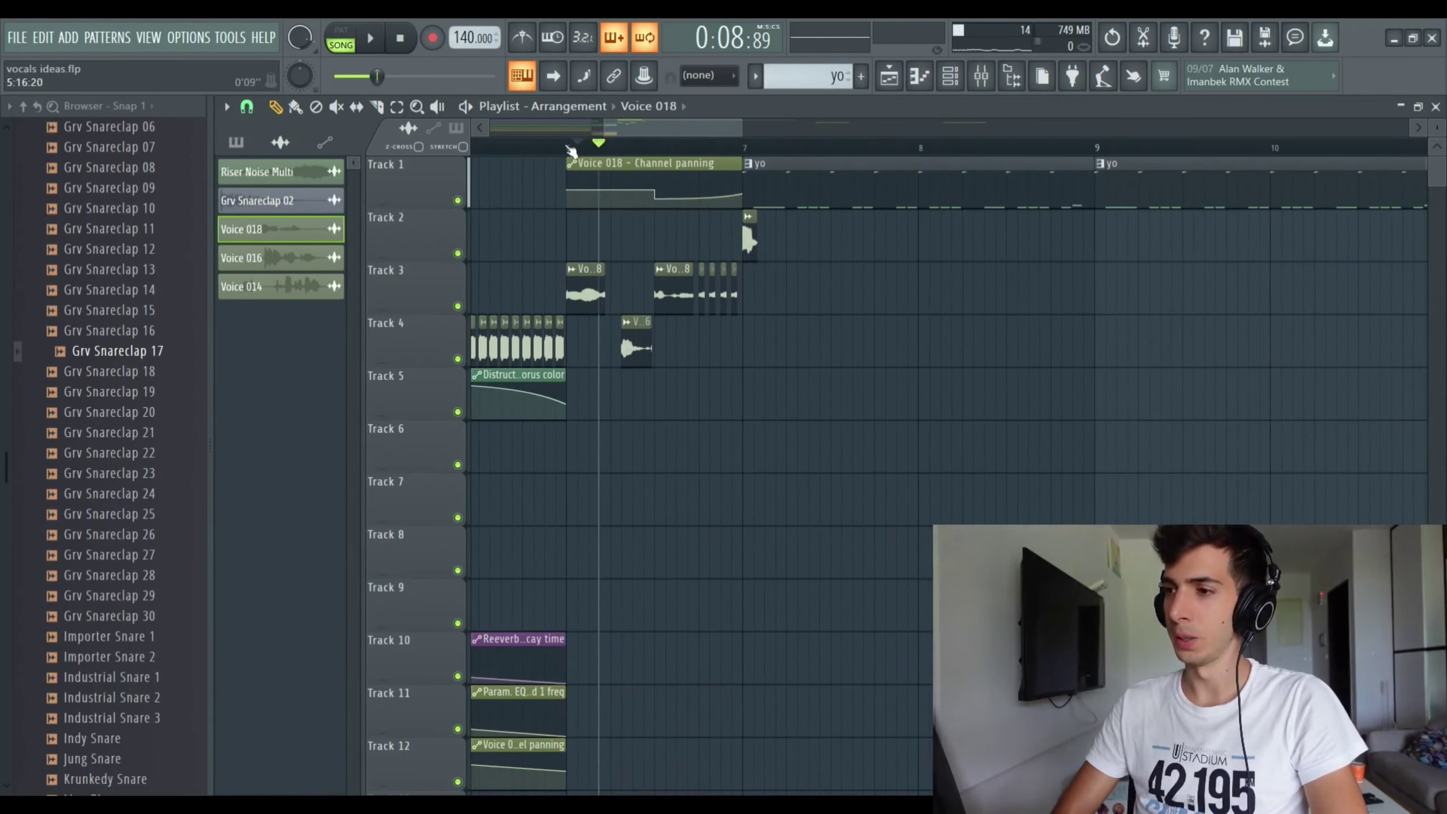
{"action": "left_click_drag", "start_coordinate": [570, 149], "coordinate": [740, 159]}
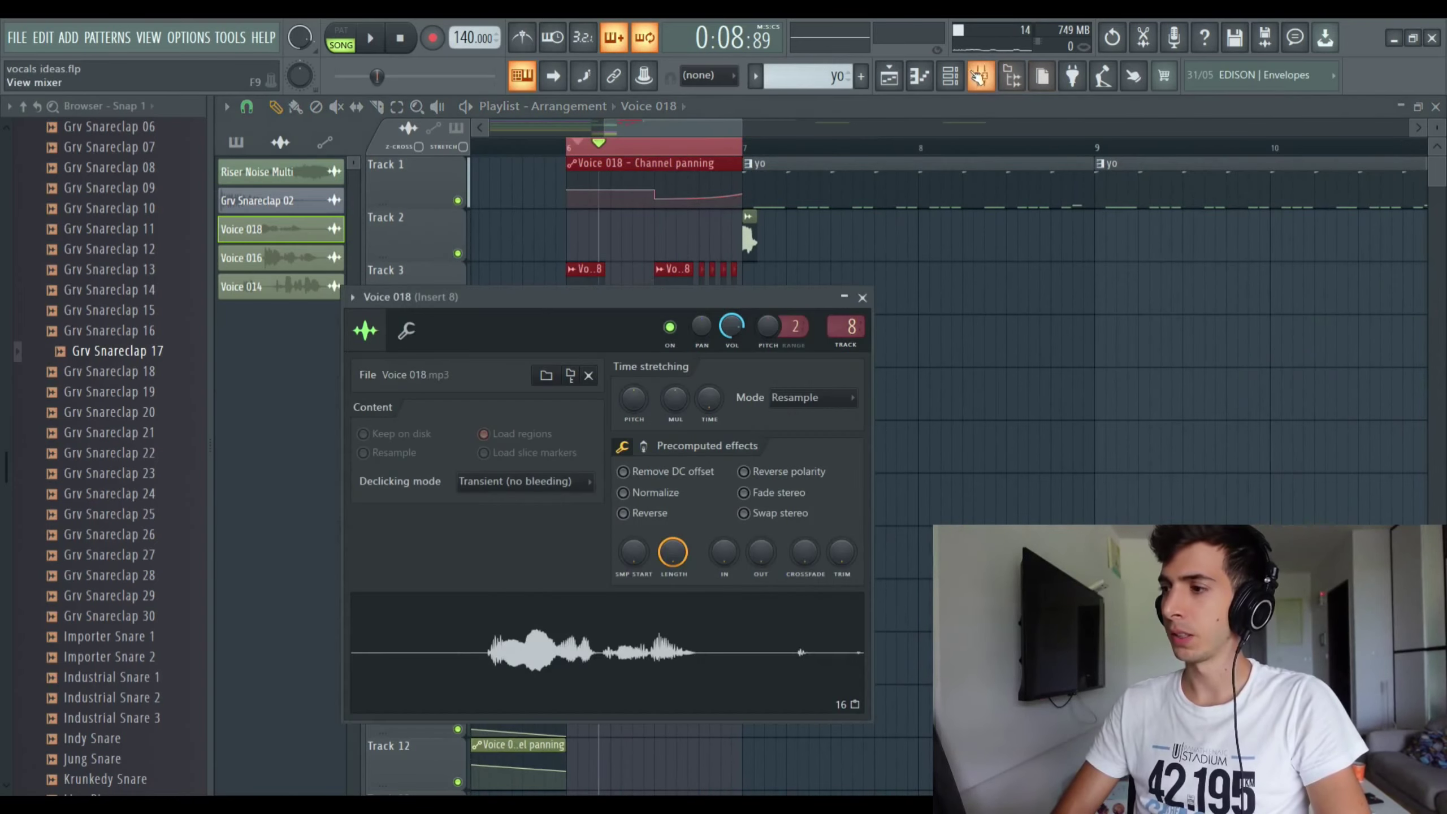
{"action": "left_click", "coordinate": [980, 74]}
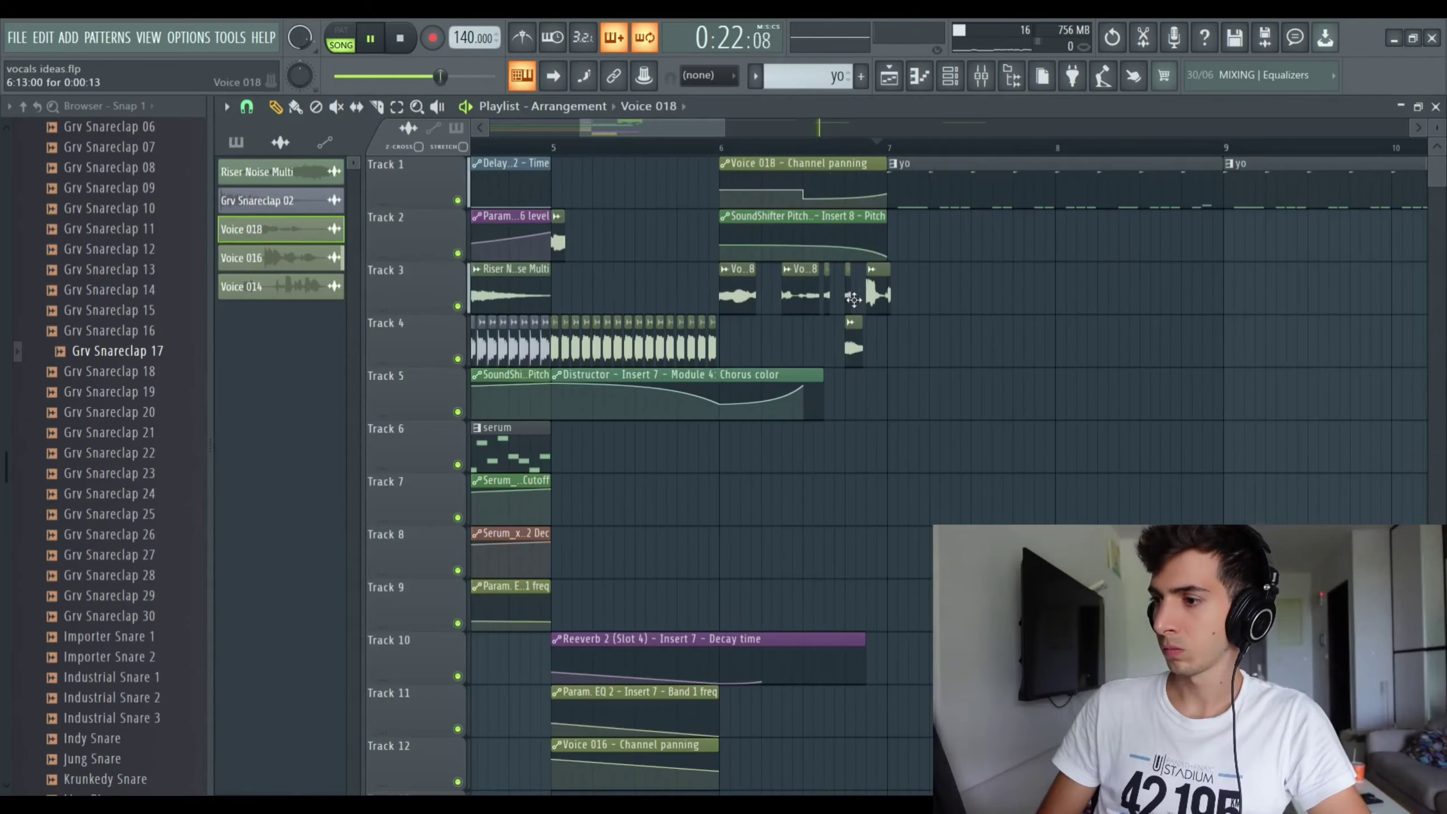
{"action": "left_click", "coordinate": [542, 149]}
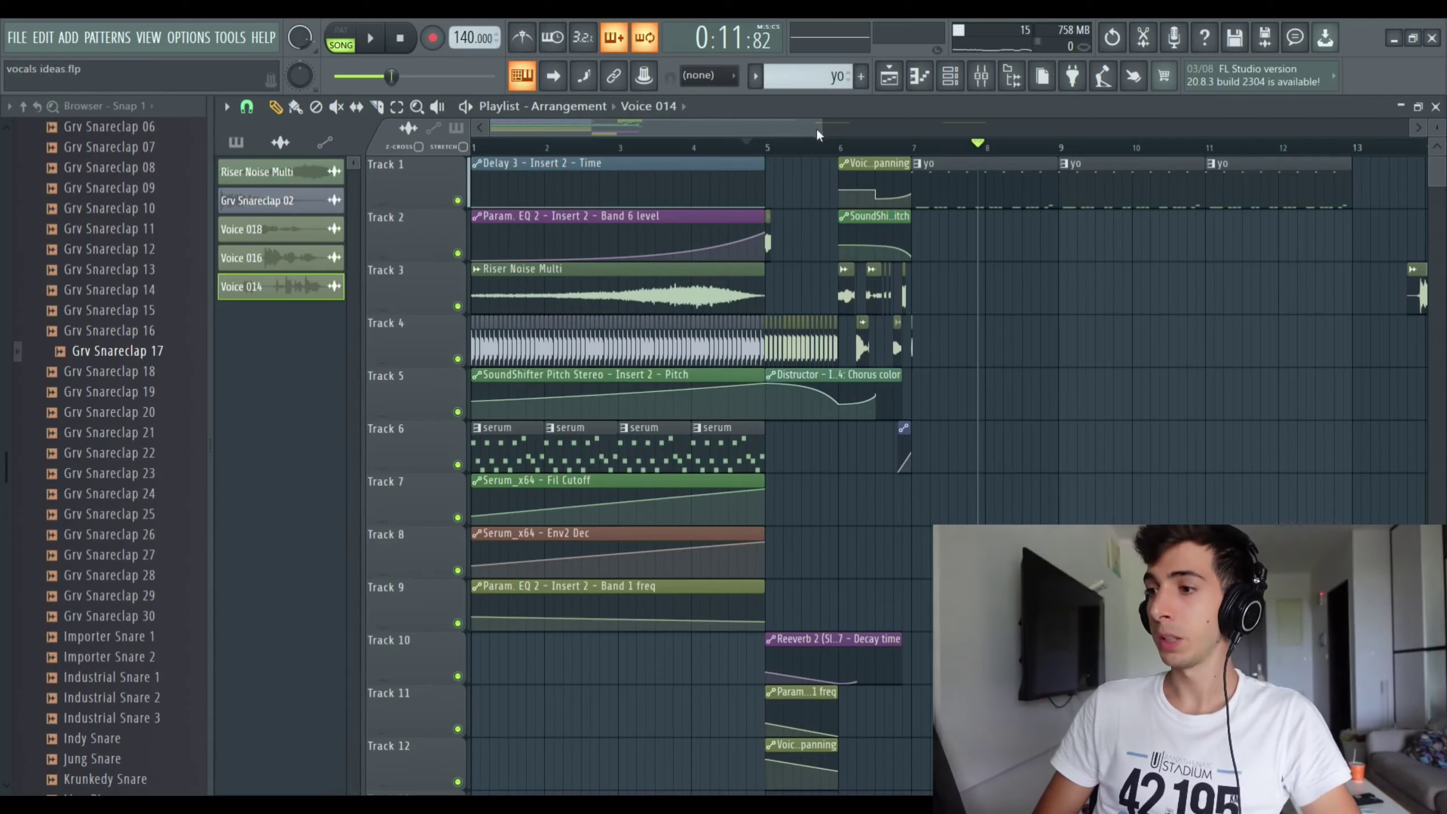
Step: Open the Used by demo projects folder under Misc in the sample browser
{"action": "mouse_move", "coordinate": [816, 126]}
{"action": "left_mouse_down"}
{"action": "mouse_move", "coordinate": [663, 123]}
{"action": "mouse_move", "coordinate": [877, 124]}
{"action": "mouse_move", "coordinate": [793, 121]}
{"action": "mouse_move", "coordinate": [825, 125]}
{"action": "left_mouse_up"}
{"action": "scroll", "coordinate": [150, 269], "scroll_direction": "up", "scroll_amount": 10}
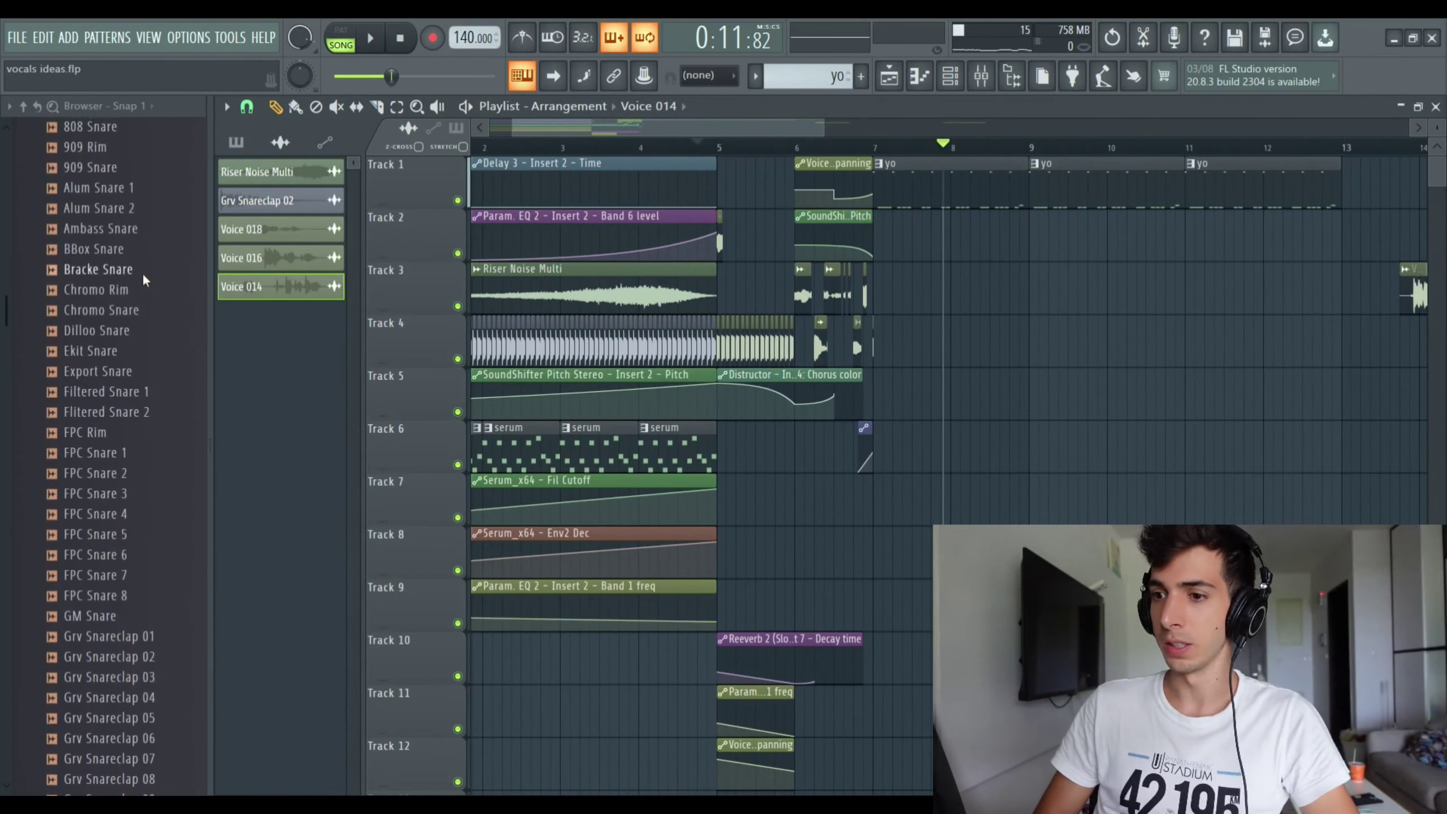
{"action": "scroll", "coordinate": [171, 240], "scroll_direction": "up", "scroll_amount": 9}
{"action": "left_click", "coordinate": [104, 480]}
{"action": "left_click", "coordinate": [83, 434]}
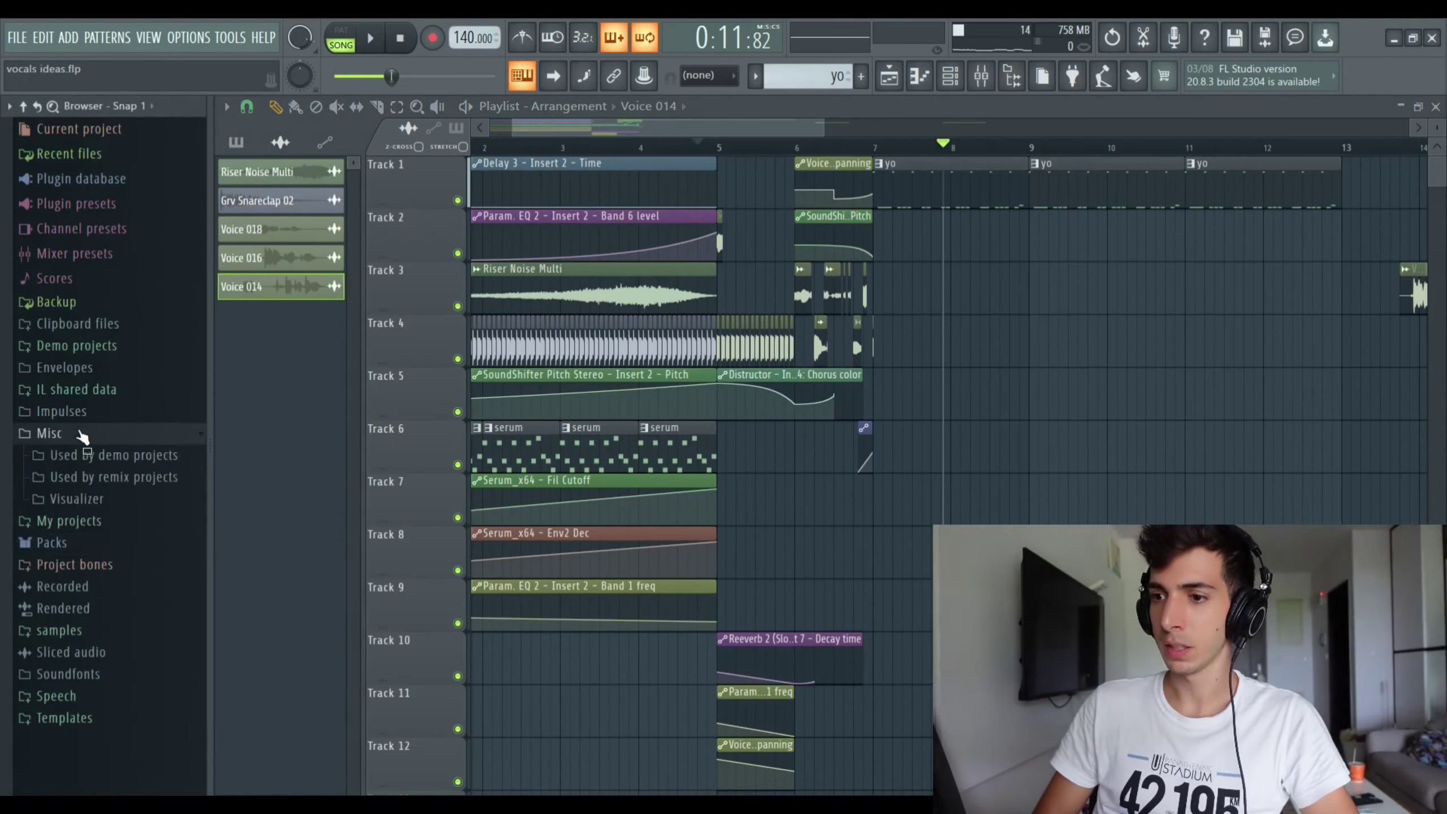
{"action": "left_click", "coordinate": [106, 458]}
{"action": "scroll", "coordinate": [98, 496], "scroll_direction": "down", "scroll_amount": 9}
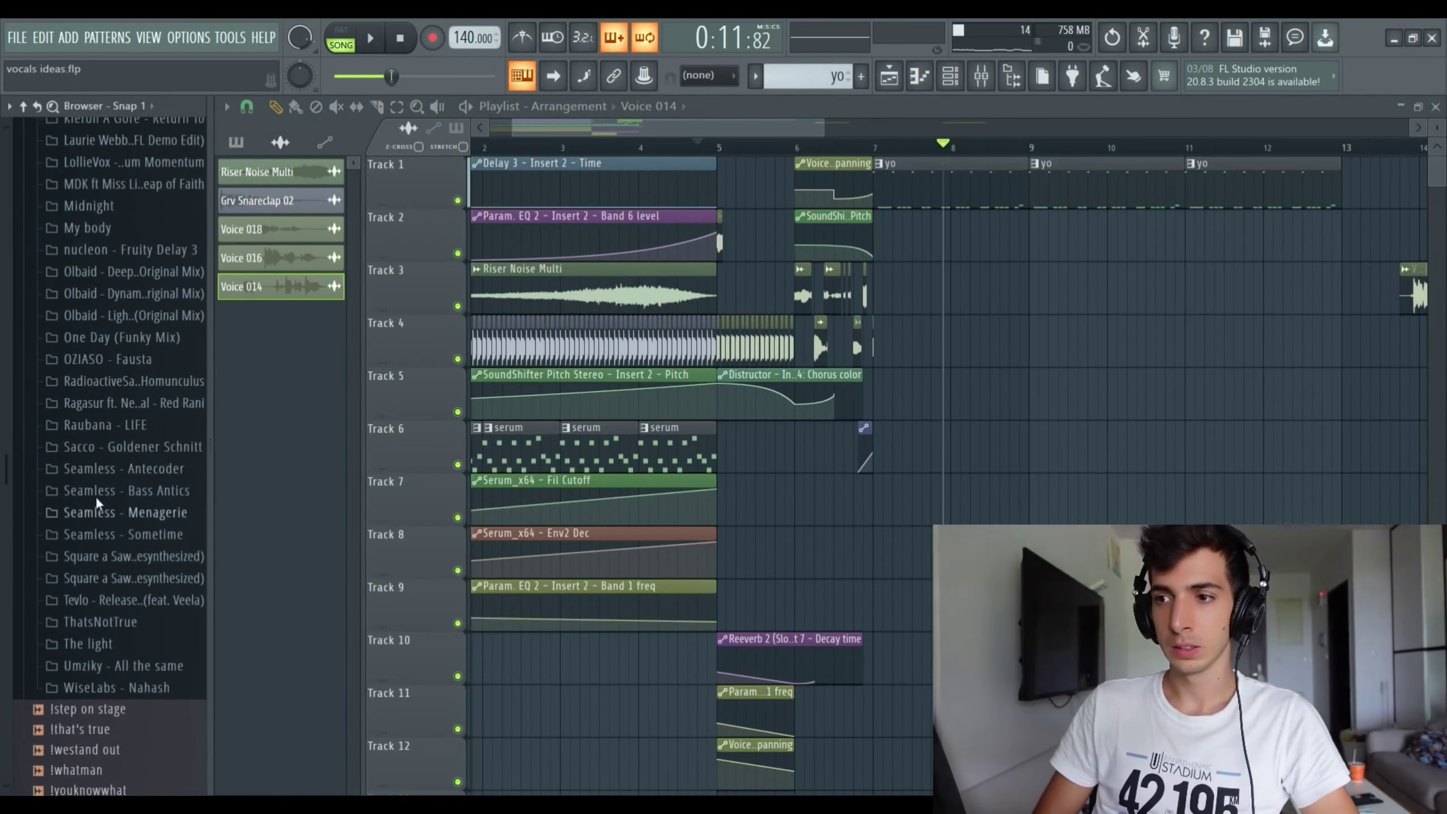
Step: Look through the One Day (Funky Mix) and My body sample folders and preview their sounds
{"action": "left_click", "coordinate": [98, 326]}
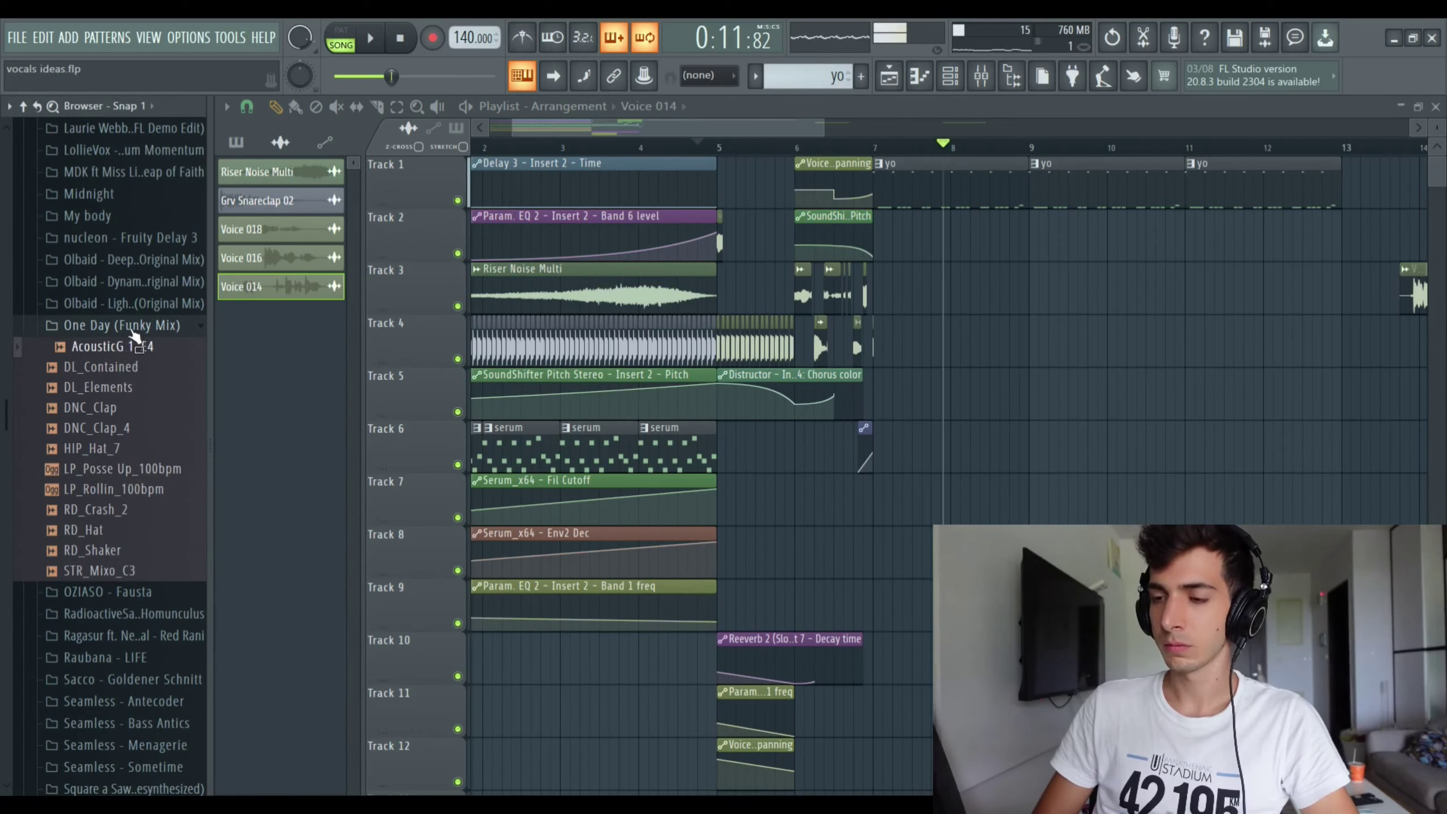
{"action": "left_click", "coordinate": [122, 216]}
{"action": "left_click", "coordinate": [128, 280]}
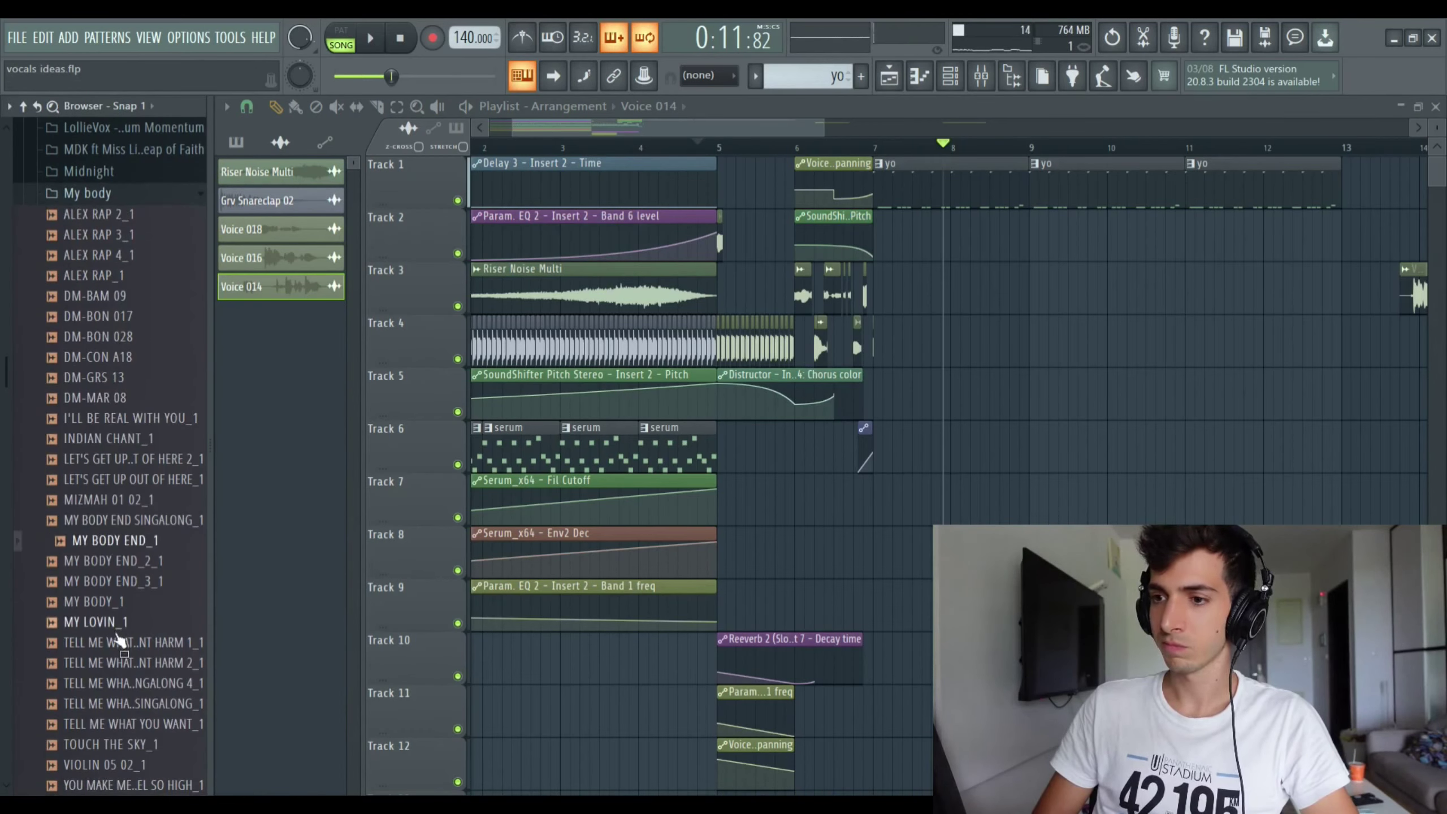
{"action": "scroll", "coordinate": [112, 684], "scroll_direction": "down", "scroll_amount": 6}
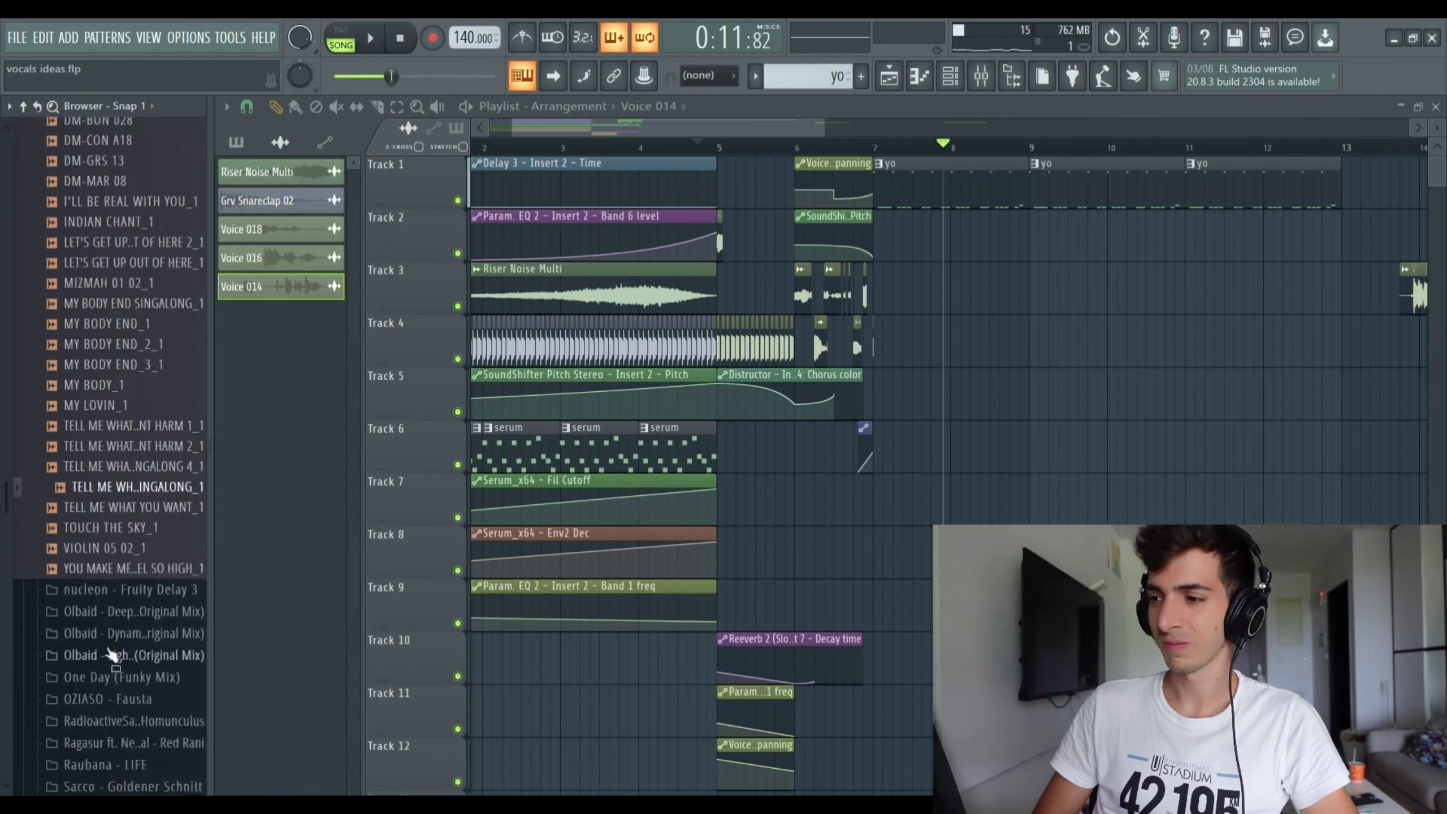
Step: Place the VIOLIN 05 02_1 sample at the start of bar 5 on Track 7 and trim it to just under one bar
{"action": "left_click_drag", "start_coordinate": [116, 400], "coordinate": [860, 501]}
{"action": "left_click_drag", "start_coordinate": [992, 520], "coordinate": [864, 519]}
{"action": "left_click", "coordinate": [711, 145]}
{"action": "key", "text": "space"}
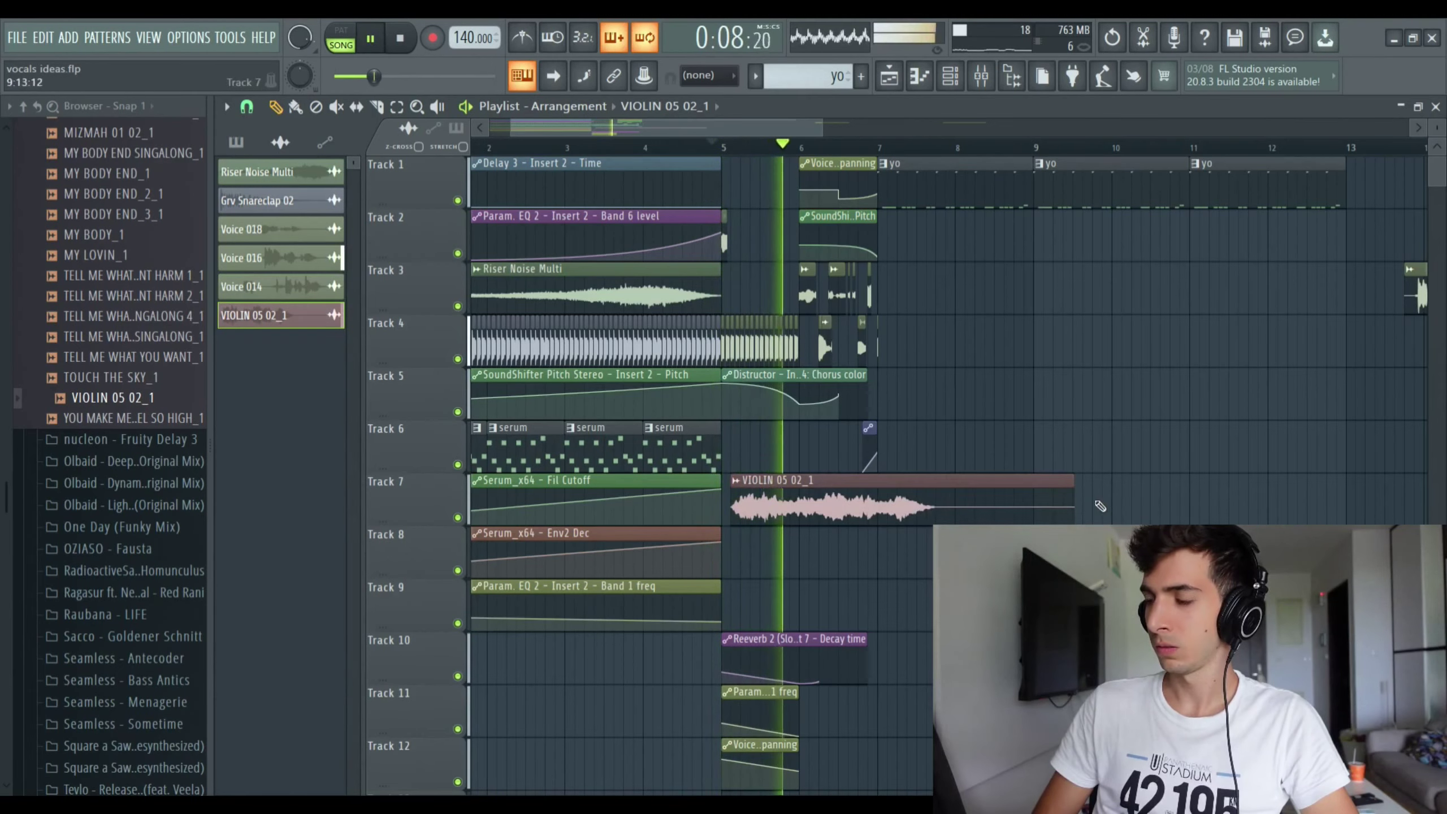
{"action": "left_click_drag", "start_coordinate": [1075, 516], "coordinate": [786, 523]}
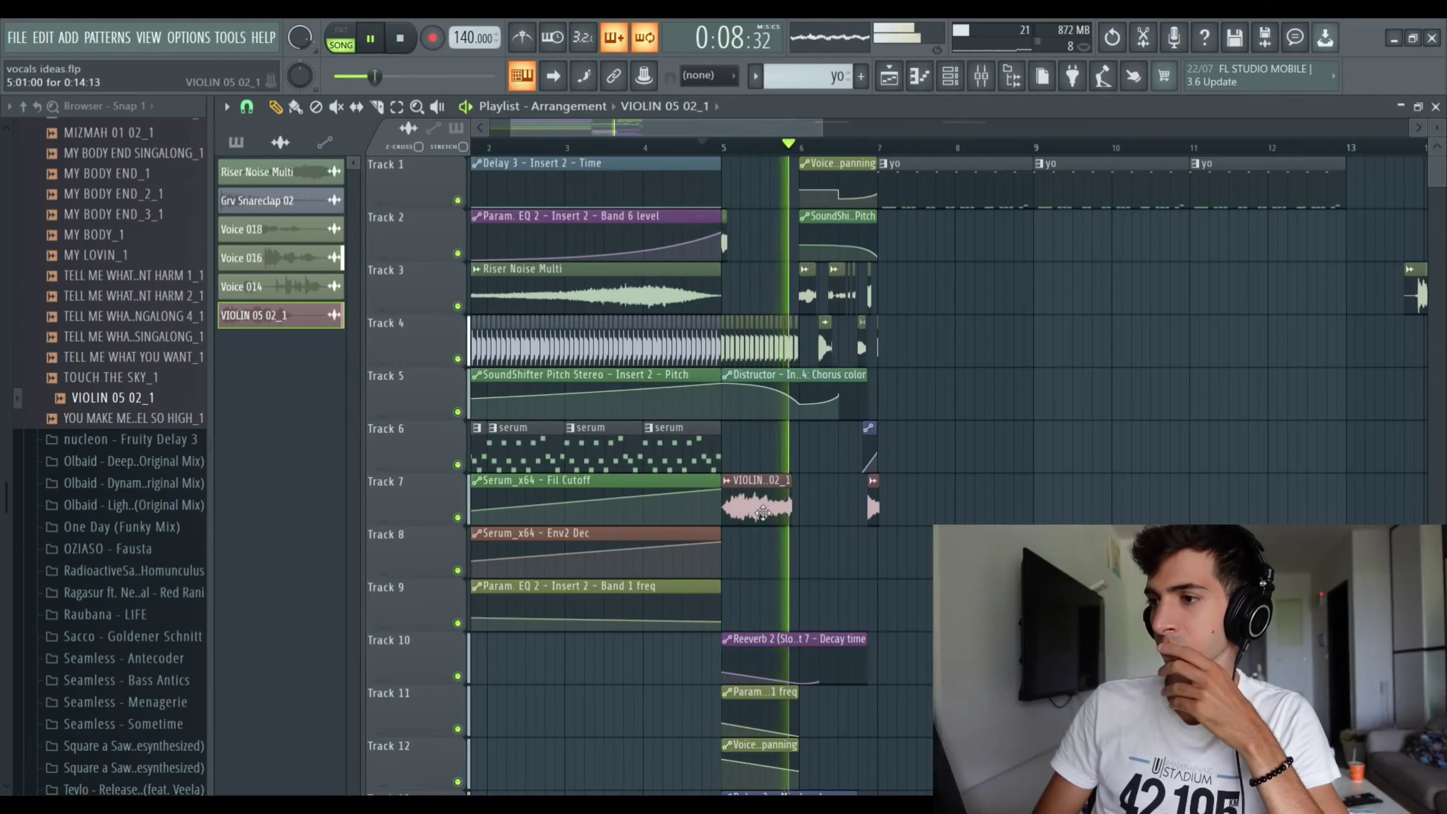
Step: Reposition the Voice 016 chop on Track 4 to step 12 of bar 6 and play the transition from early in bar 6
{"action": "left_click_drag", "start_coordinate": [758, 503], "coordinate": [749, 503]}
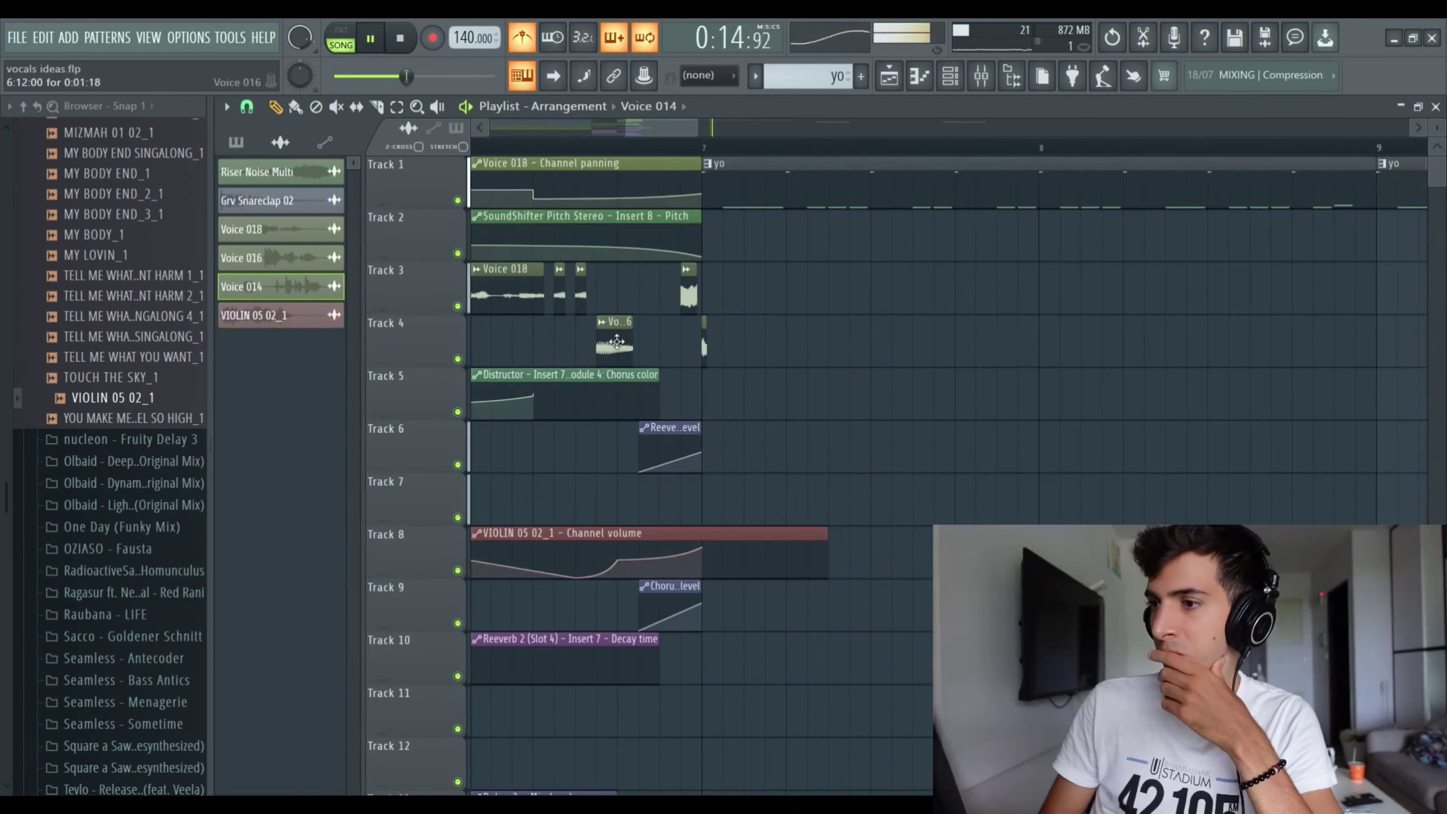
{"action": "left_click_drag", "start_coordinate": [623, 342], "coordinate": [663, 342]}
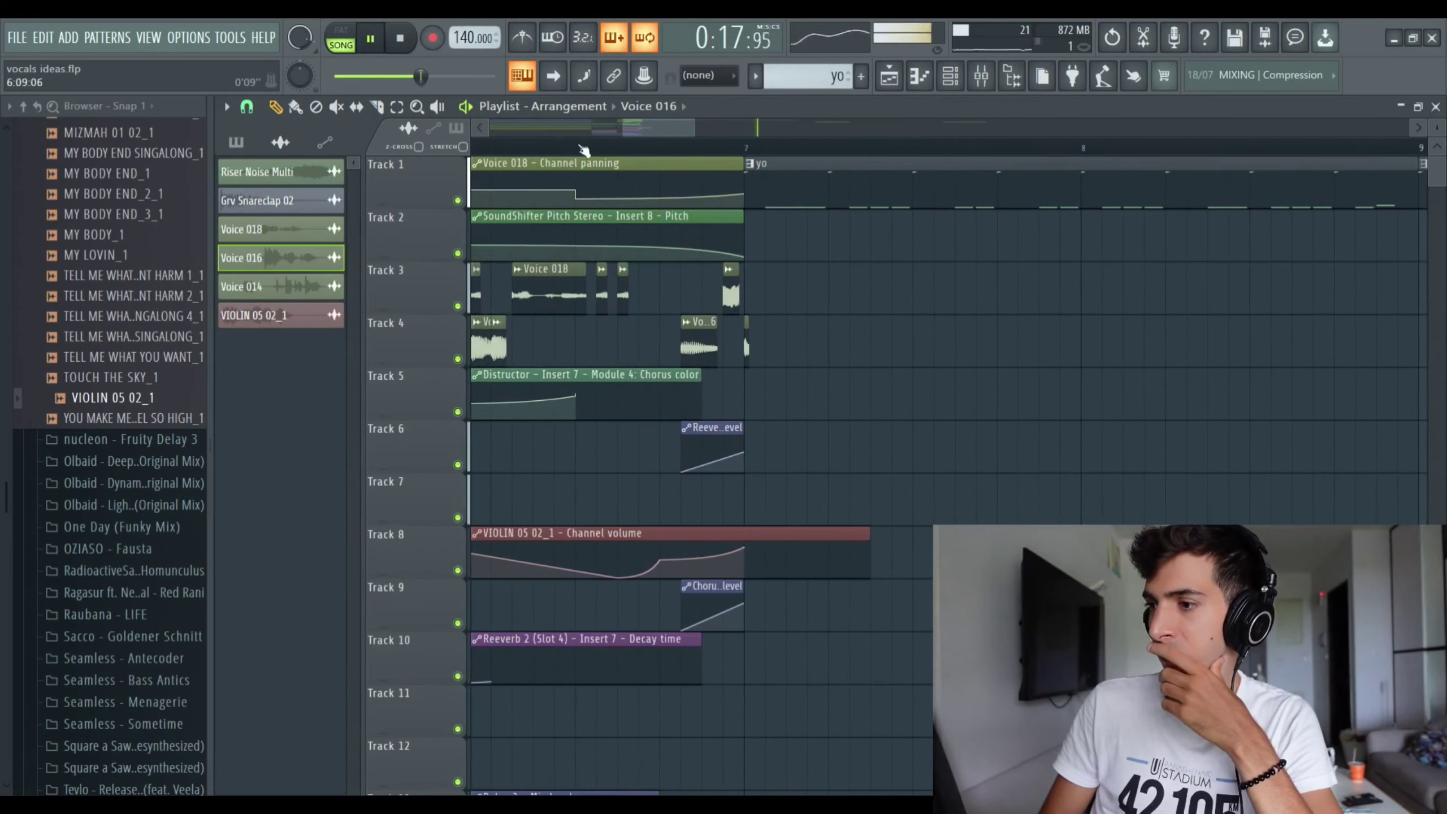
{"action": "left_click", "coordinate": [541, 136]}
{"action": "left_click_drag", "start_coordinate": [658, 129], "coordinate": [640, 129]}
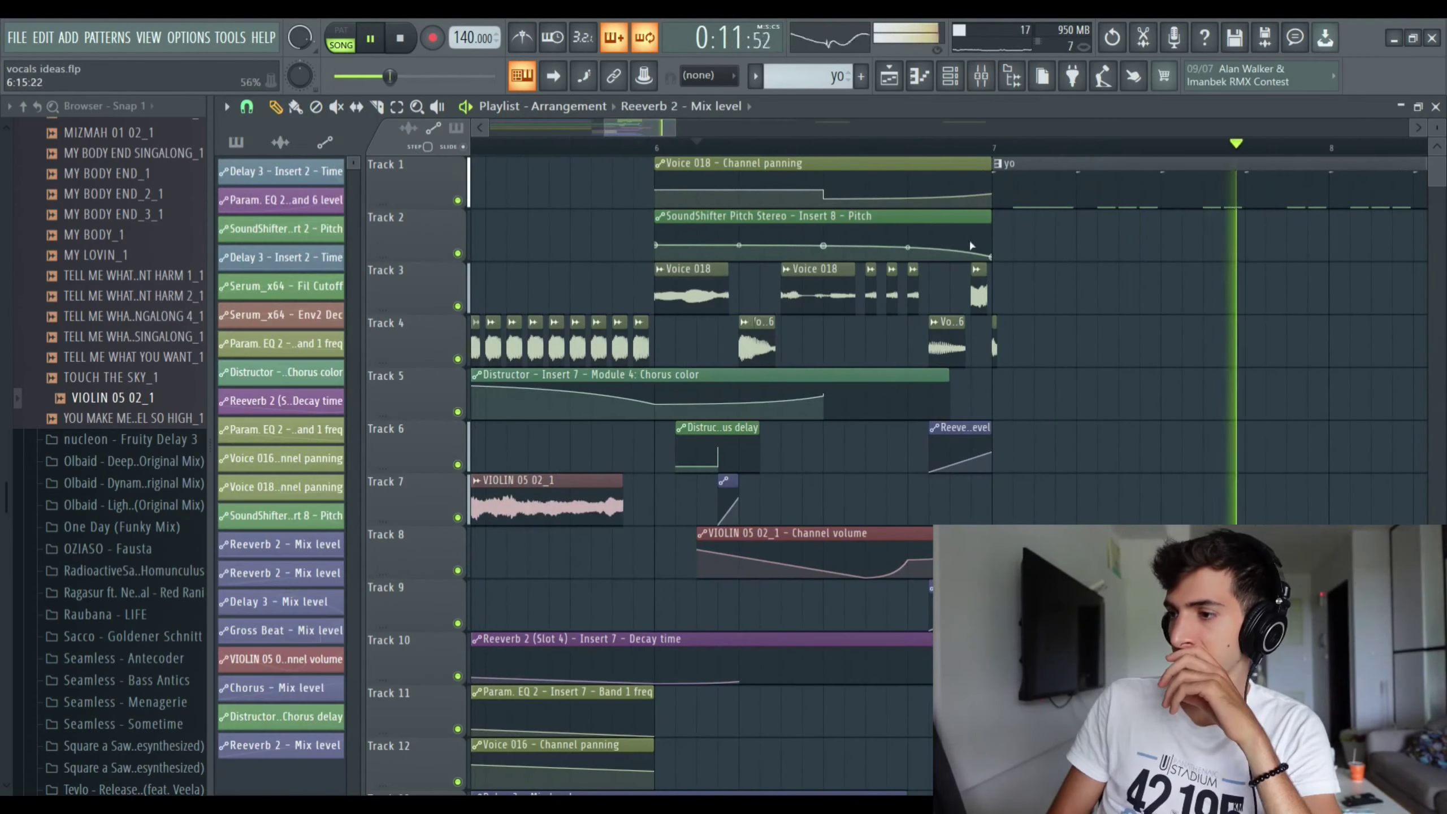
{"action": "left_click_drag", "start_coordinate": [953, 346], "coordinate": [924, 322]}
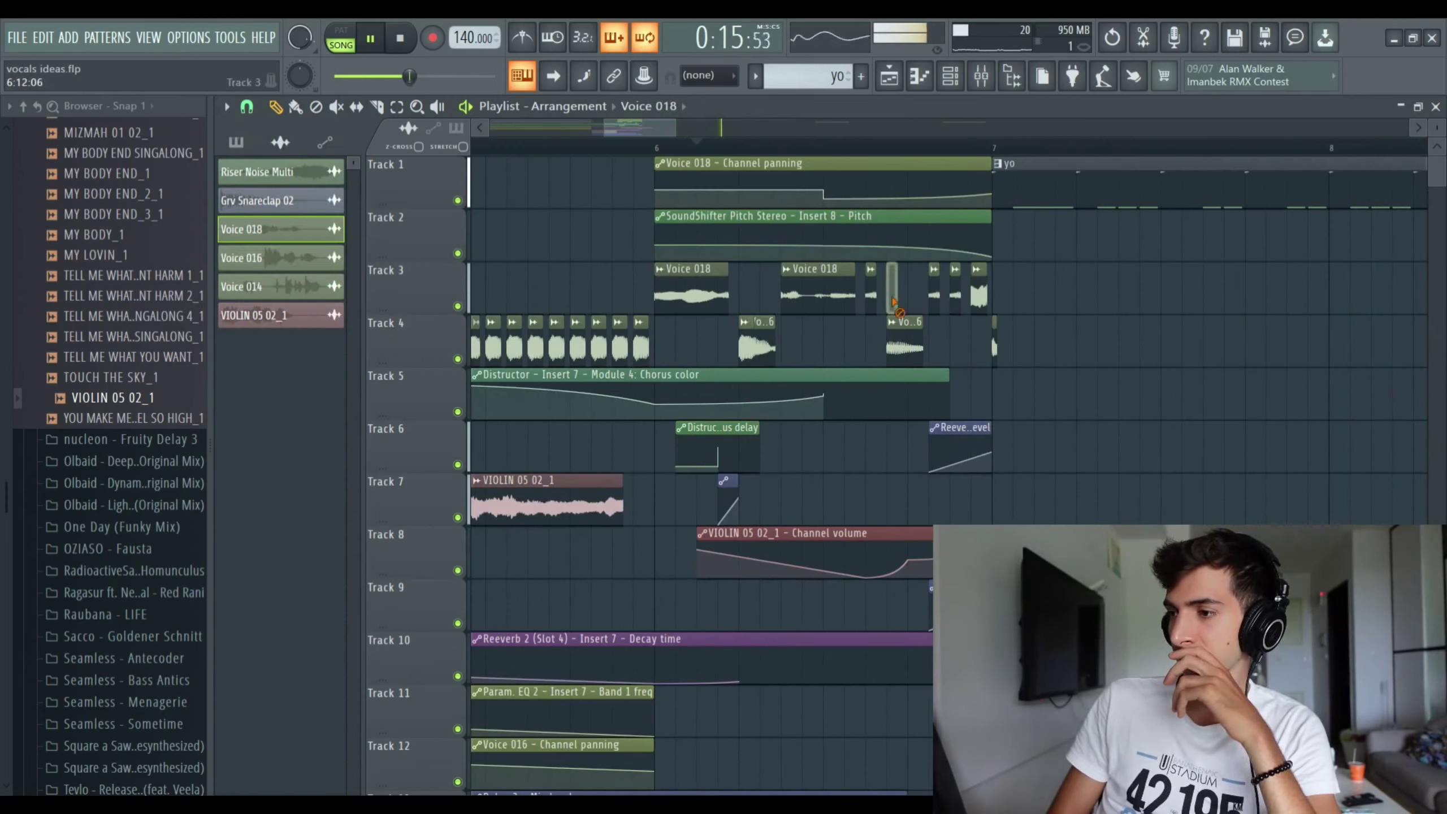
{"action": "left_click", "coordinate": [731, 149]}
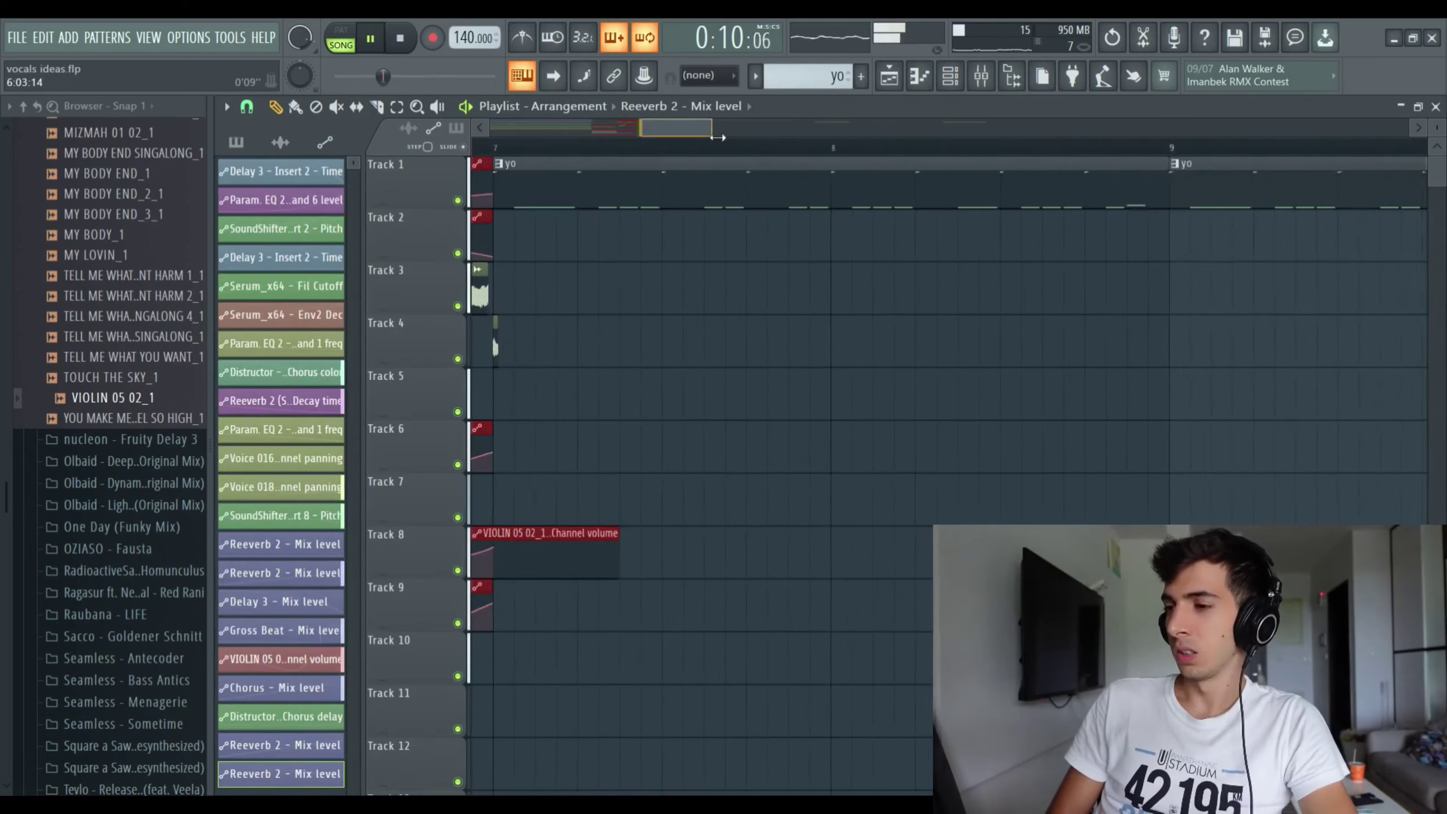
Step: Try a Voice 018 clip on Track 3 in bar 7, trimming it to a short chop of about half a step
{"action": "left_click_drag", "start_coordinate": [713, 137], "coordinate": [670, 134]}
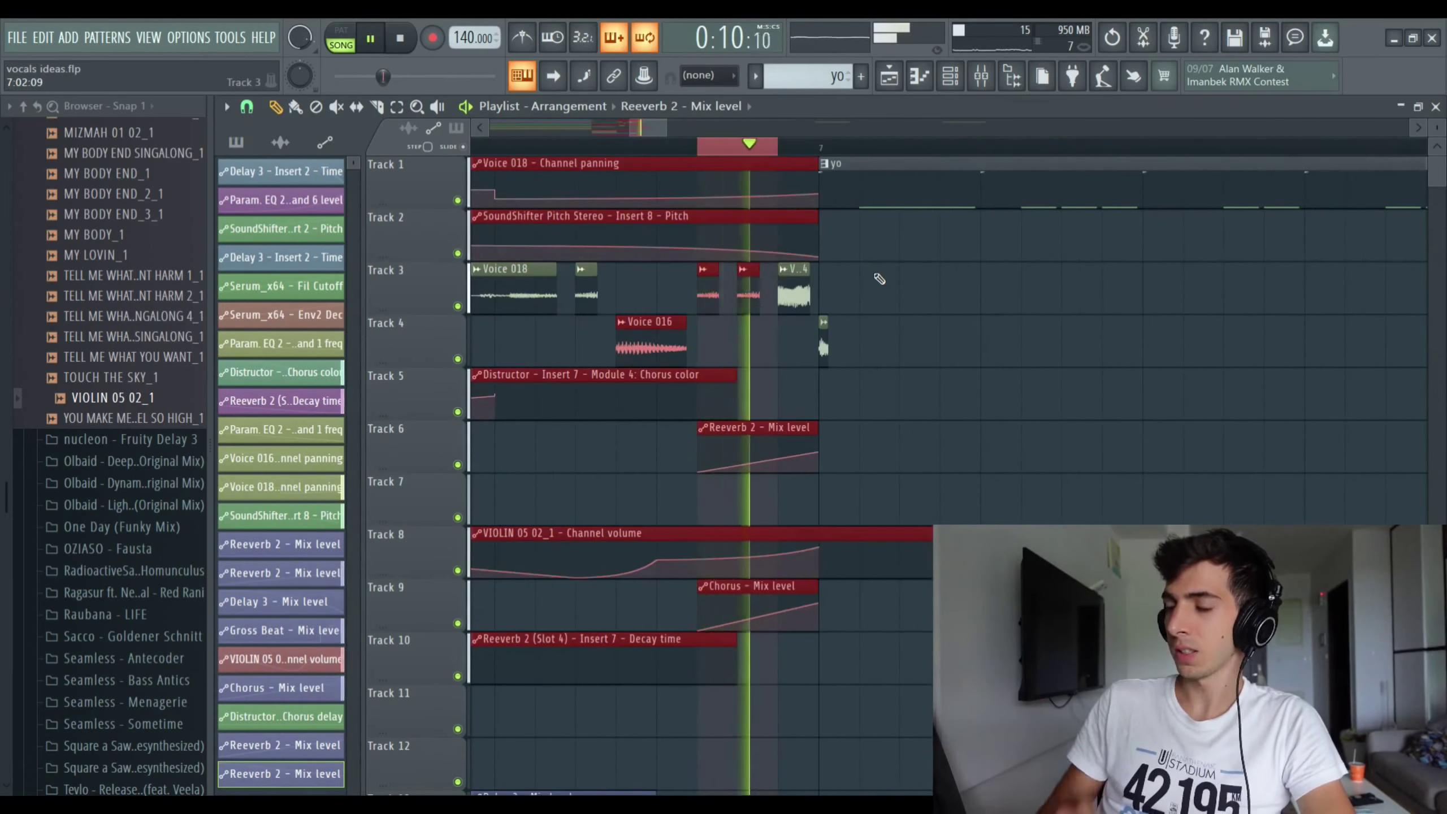
{"action": "left_click", "coordinate": [370, 45]}
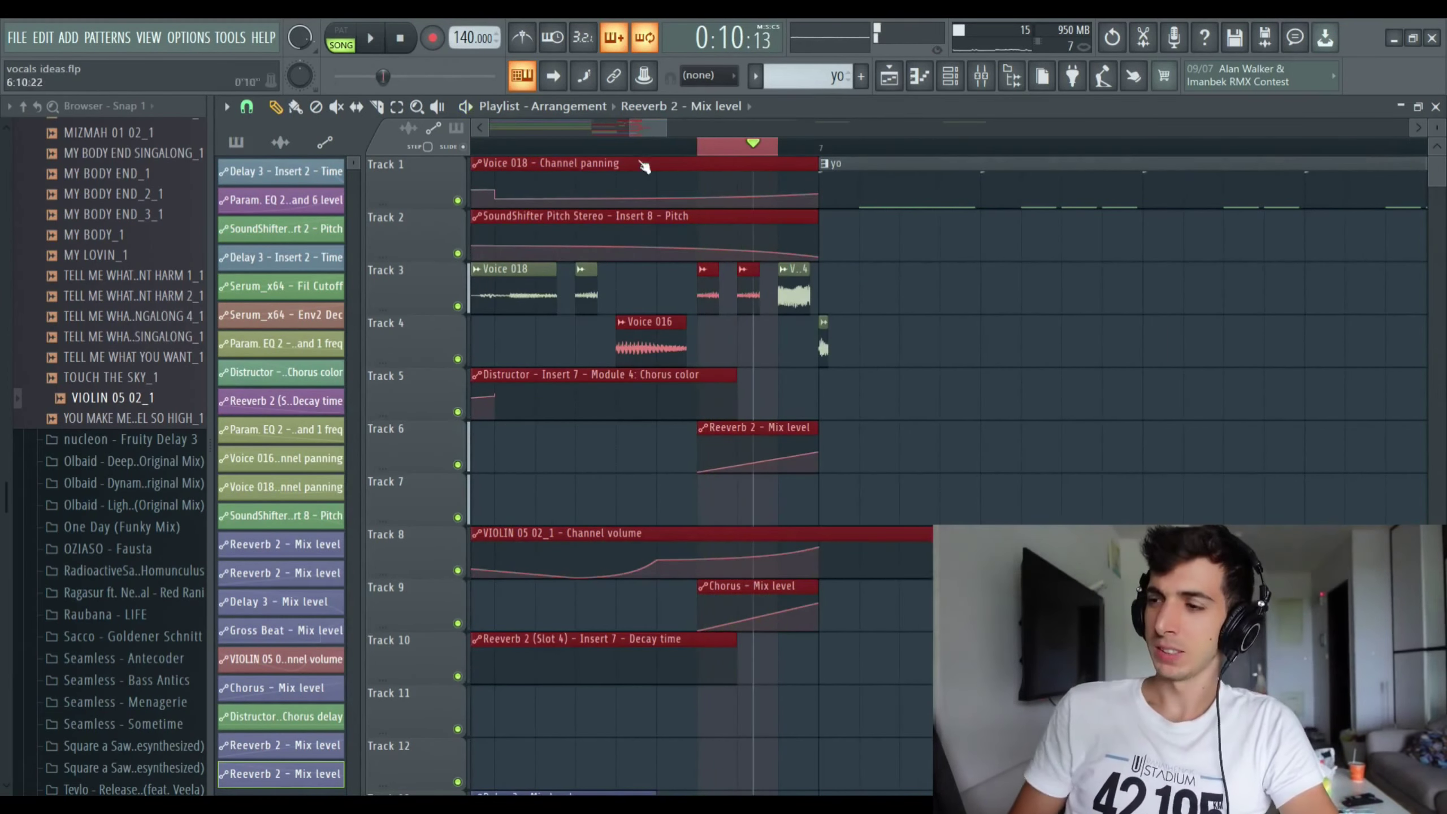
{"action": "left_click", "coordinate": [1029, 293]}
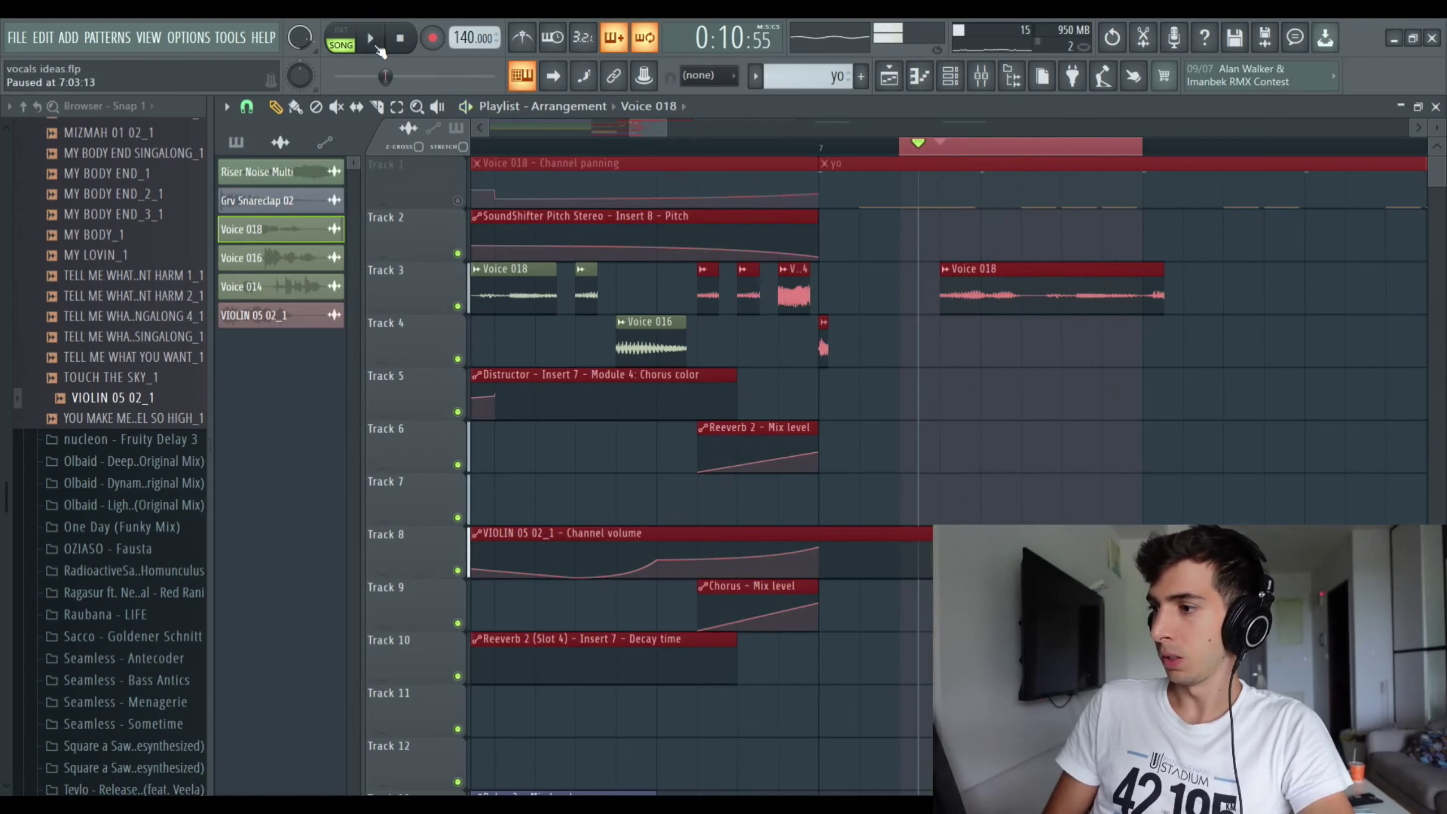
{"action": "key", "text": "ctrl+d"}
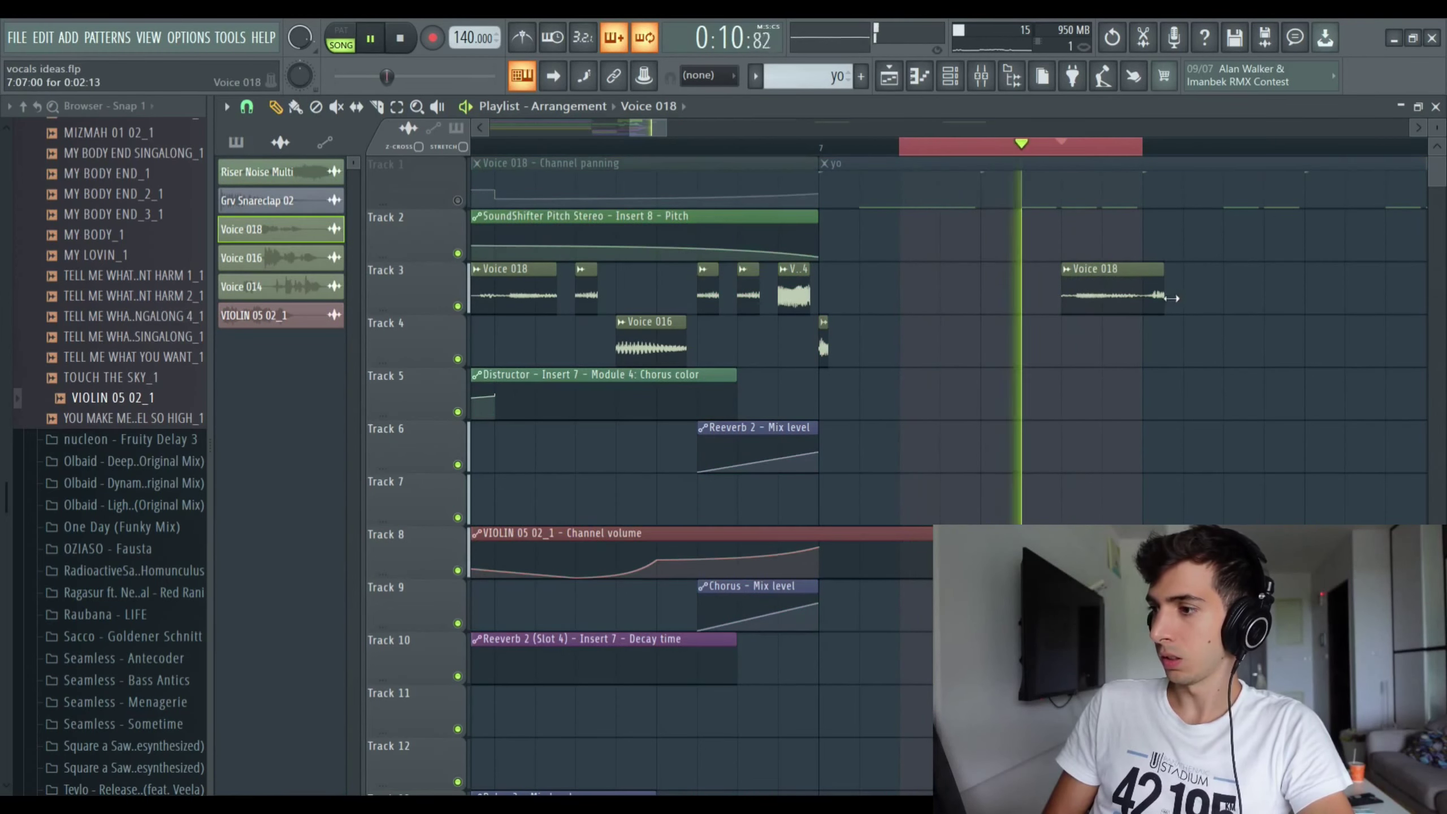
{"action": "left_click_drag", "start_coordinate": [1165, 296], "coordinate": [1133, 301]}
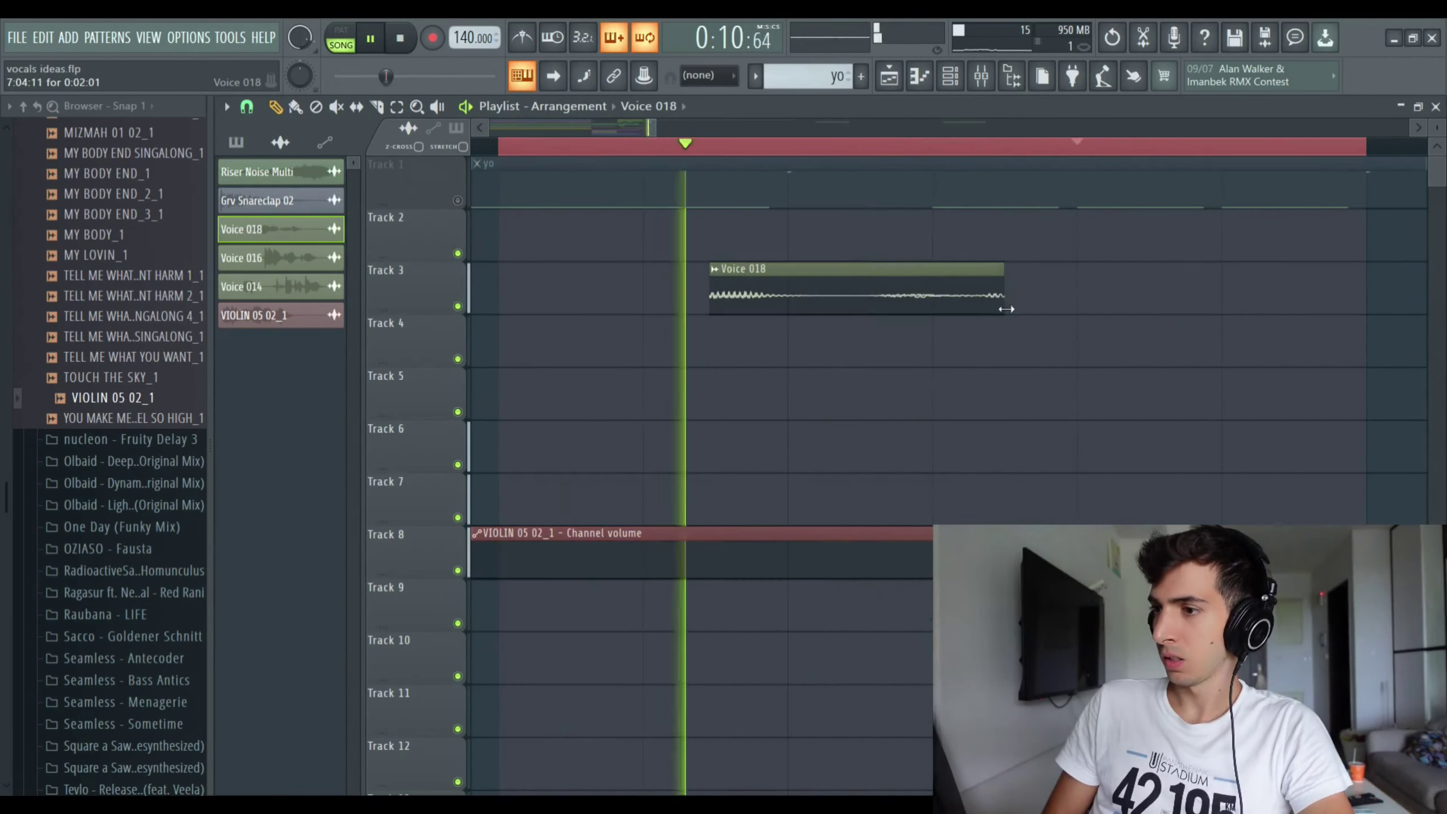
{"action": "left_click_drag", "start_coordinate": [1006, 308], "coordinate": [793, 302]}
Step: Play back the end of bar 6 and examine the placement of the short Voice 018 chops on Track 3
{"action": "left_click_drag", "start_coordinate": [649, 129], "coordinate": [618, 128]}
{"action": "left_click", "coordinate": [972, 150]}
{"action": "left_click", "coordinate": [971, 150]}
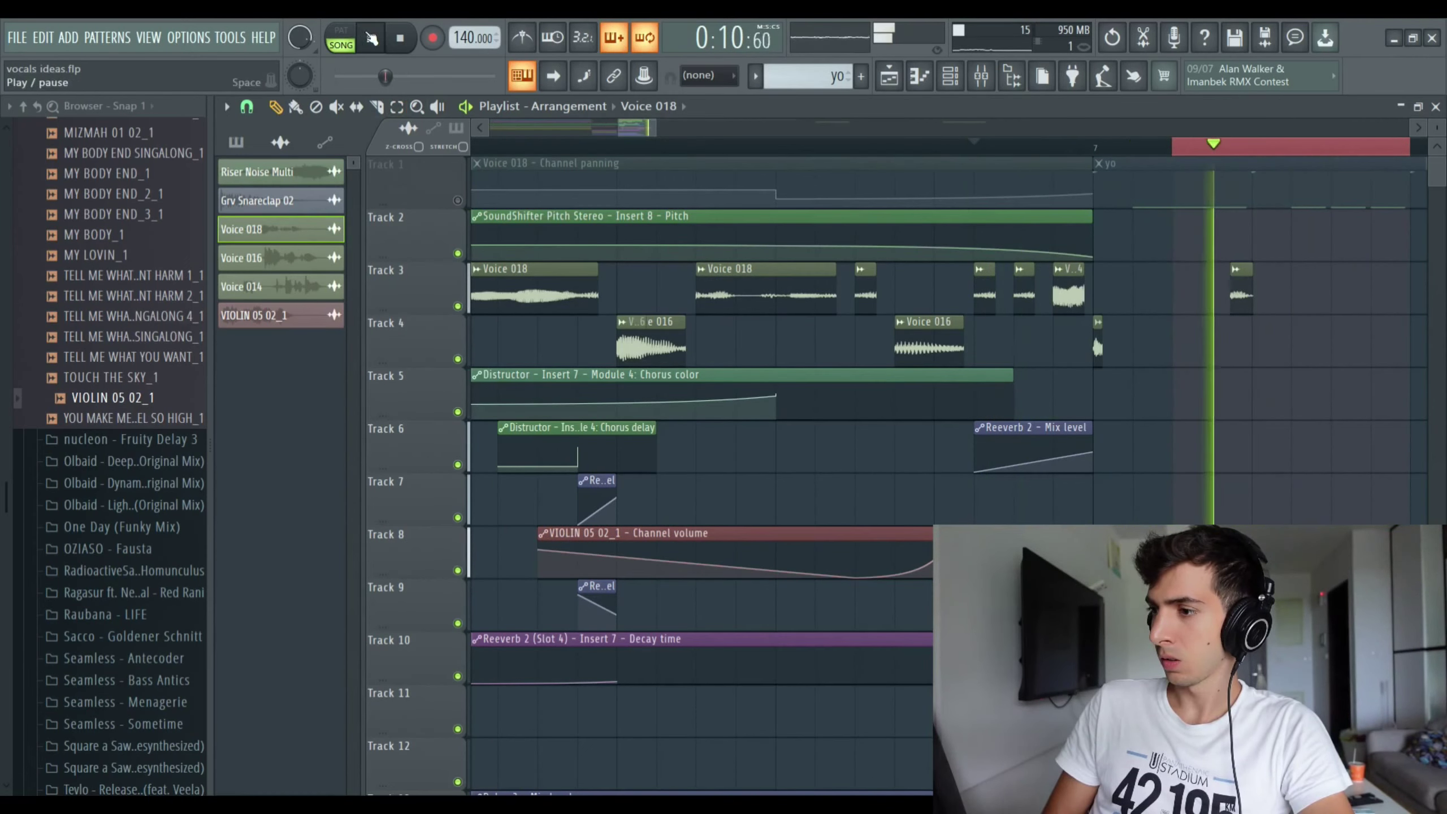
{"action": "scroll", "coordinate": [1029, 293], "scroll_direction": "up", "scroll_amount": 4}
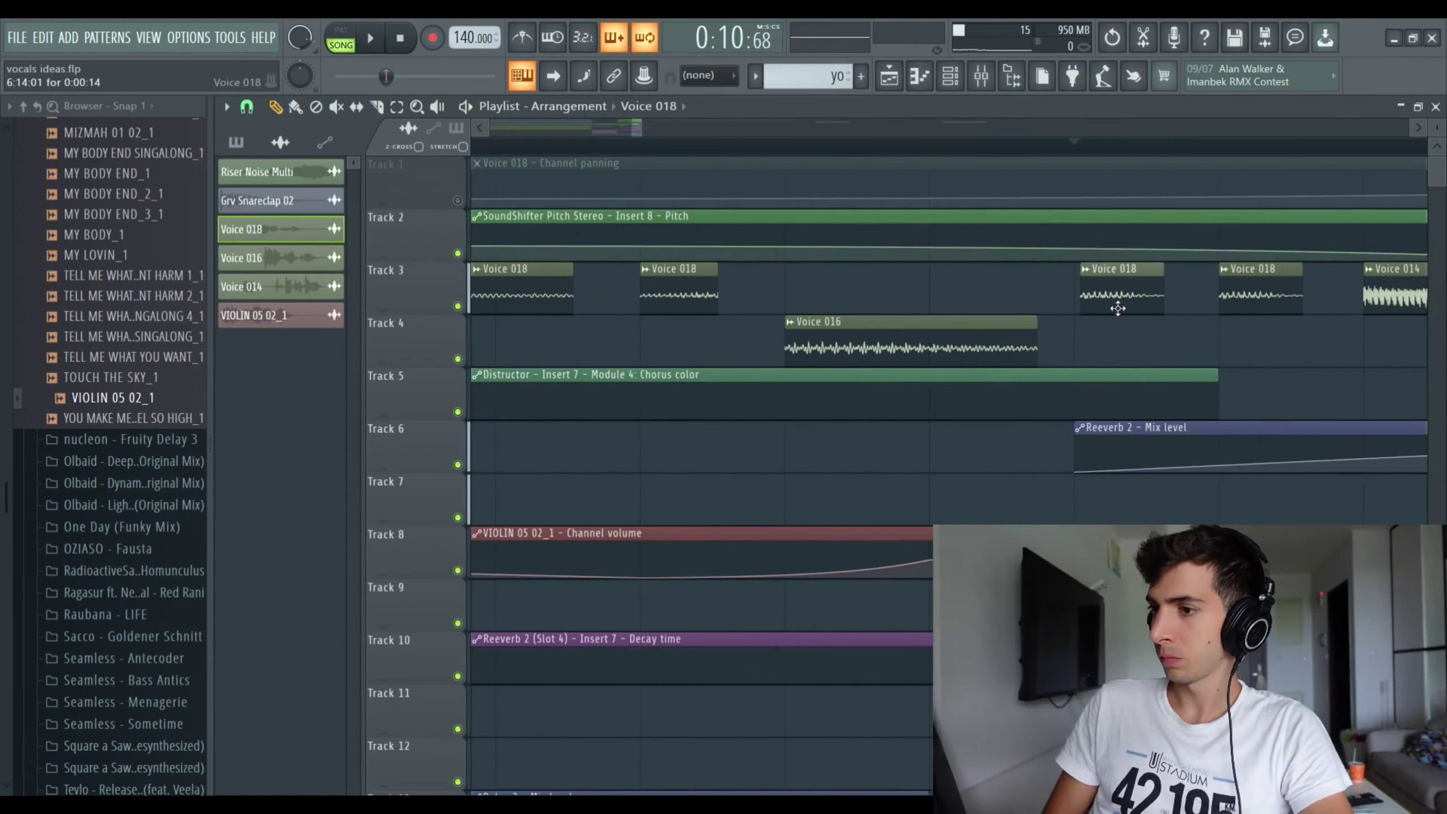
{"action": "scroll", "coordinate": [1117, 308], "scroll_direction": "down", "scroll_amount": 4}
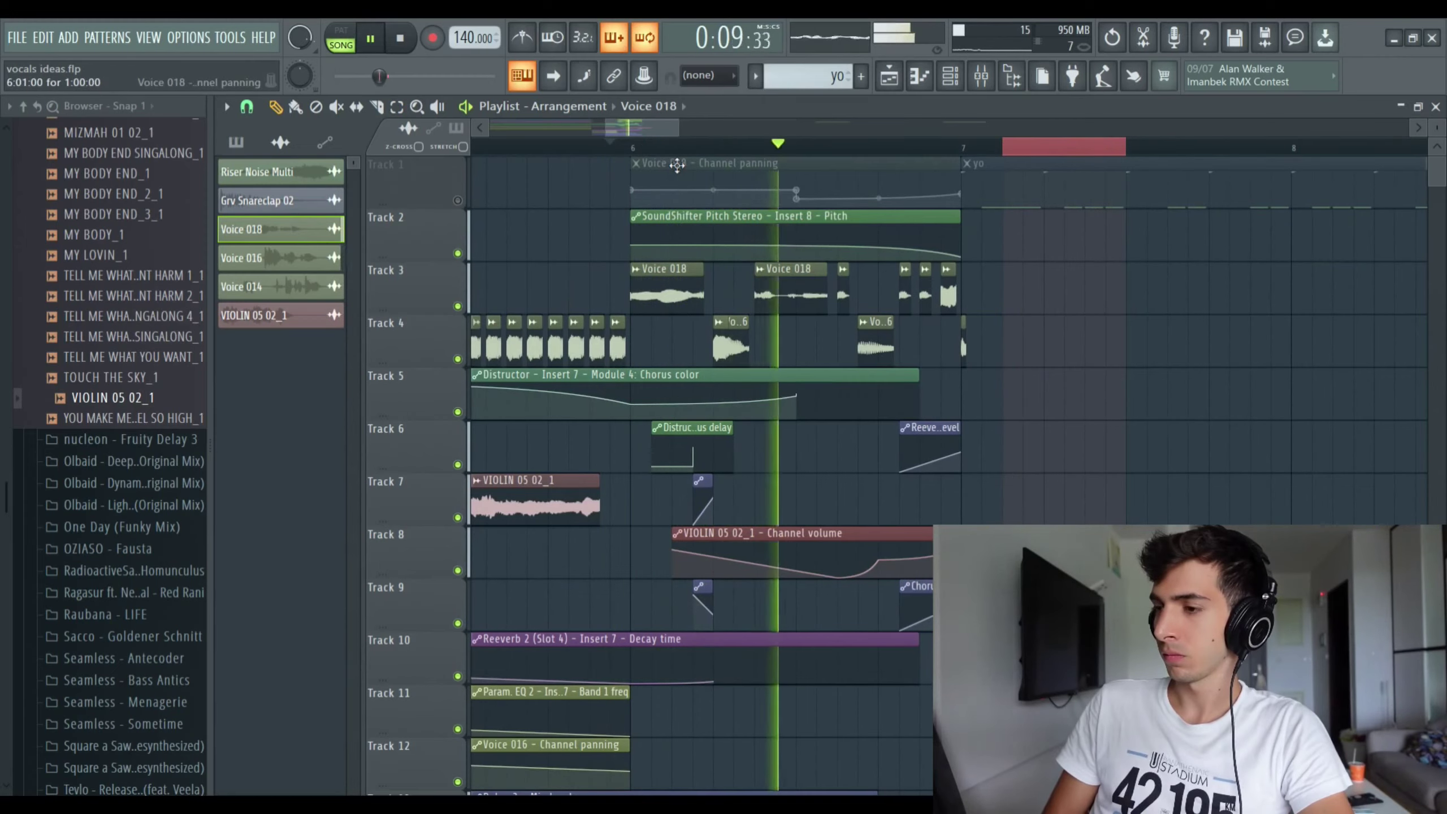